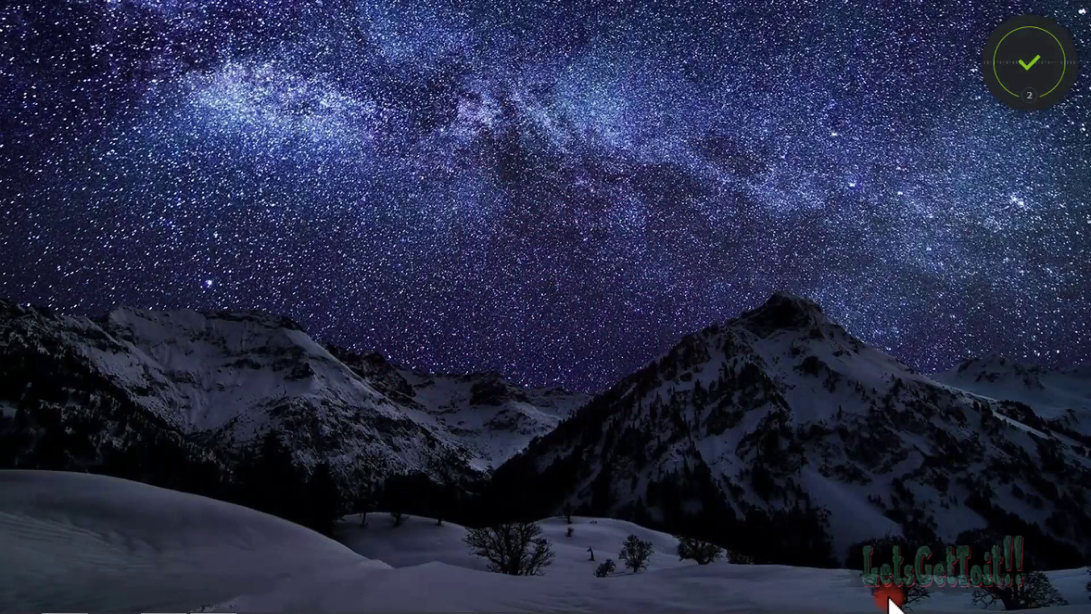
Step: Switch to Photoshop and duplicate the Background layer of the portrait
{"action": "mouse_move", "coordinate": [292, 610]}
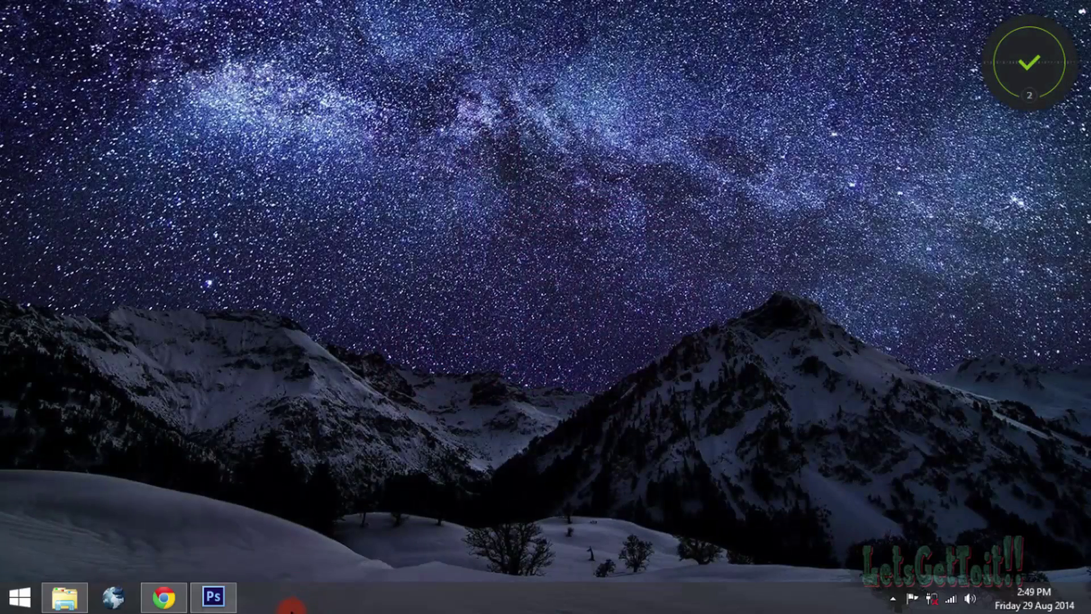
{"action": "left_click", "coordinate": [219, 595]}
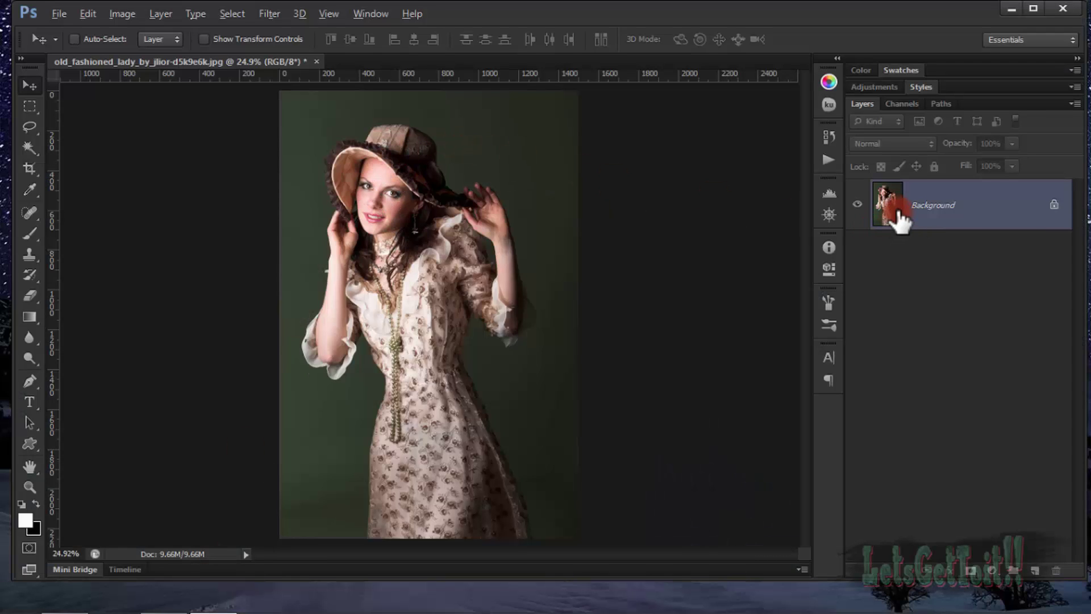
{"action": "key", "text": "ctrl+j"}
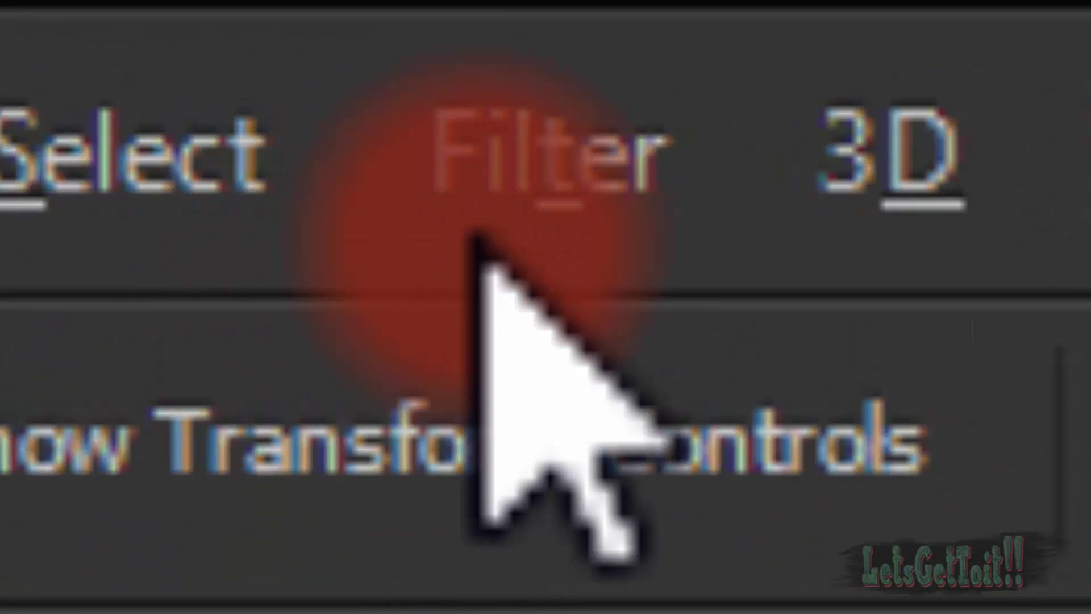
Step: Sharpen the duplicated layer with an Unsharp Mask of 90% amount, 1.0 pixel radius and threshold 0
{"action": "left_click", "coordinate": [263, 17]}
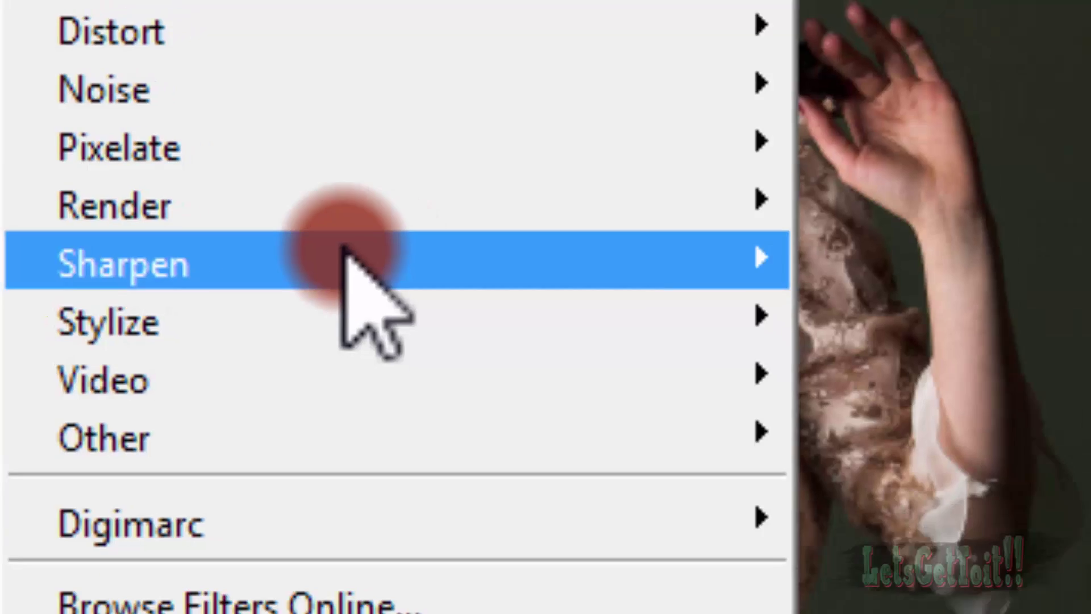
{"action": "mouse_move", "coordinate": [344, 258]}
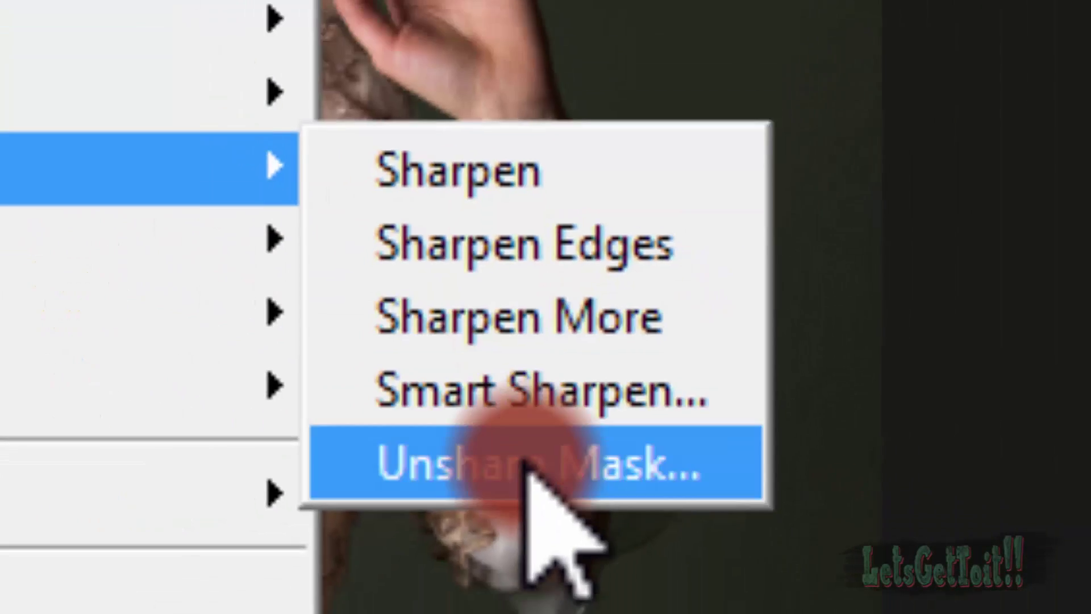
{"action": "left_click", "coordinate": [504, 478]}
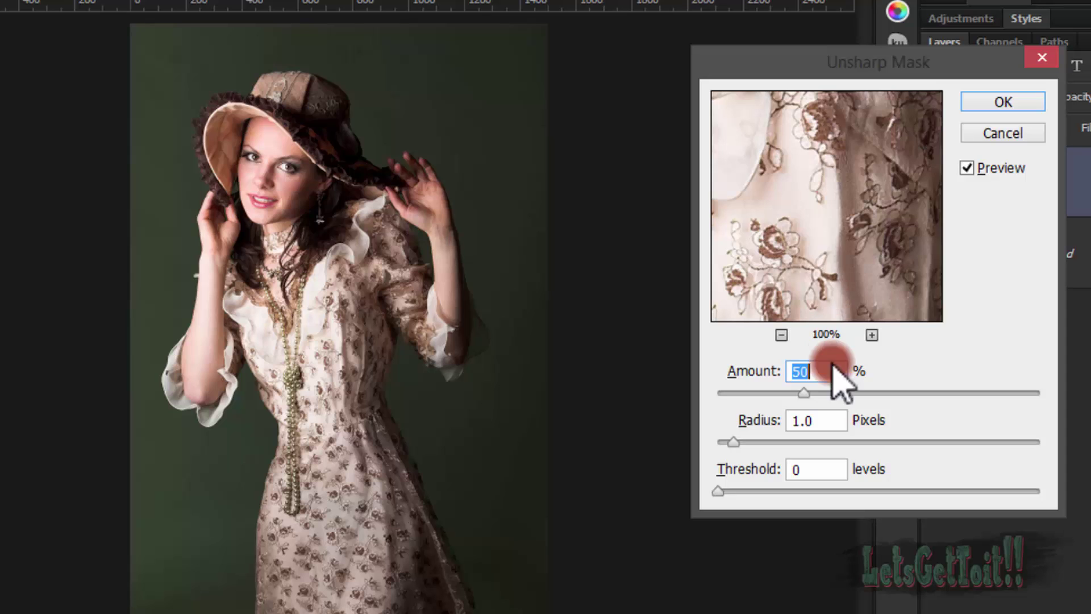
{"action": "left_click_drag", "start_coordinate": [818, 218], "coordinate": [840, 317]}
{"action": "left_click", "coordinate": [781, 335]}
{"action": "left_click", "coordinate": [781, 335]}
{"action": "left_click", "coordinate": [782, 335]}
{"action": "left_click_drag", "start_coordinate": [784, 116], "coordinate": [799, 283]}
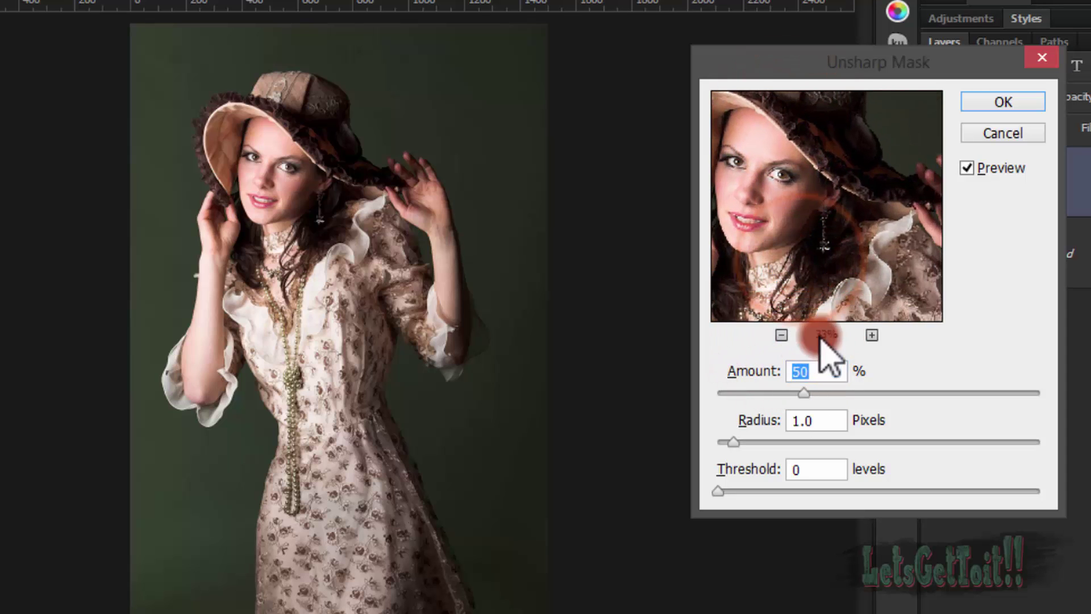
{"action": "left_click", "coordinate": [871, 335]}
{"action": "left_click", "coordinate": [872, 335]}
{"action": "left_click", "coordinate": [803, 392]}
{"action": "left_click_drag", "start_coordinate": [802, 390], "coordinate": [875, 398]}
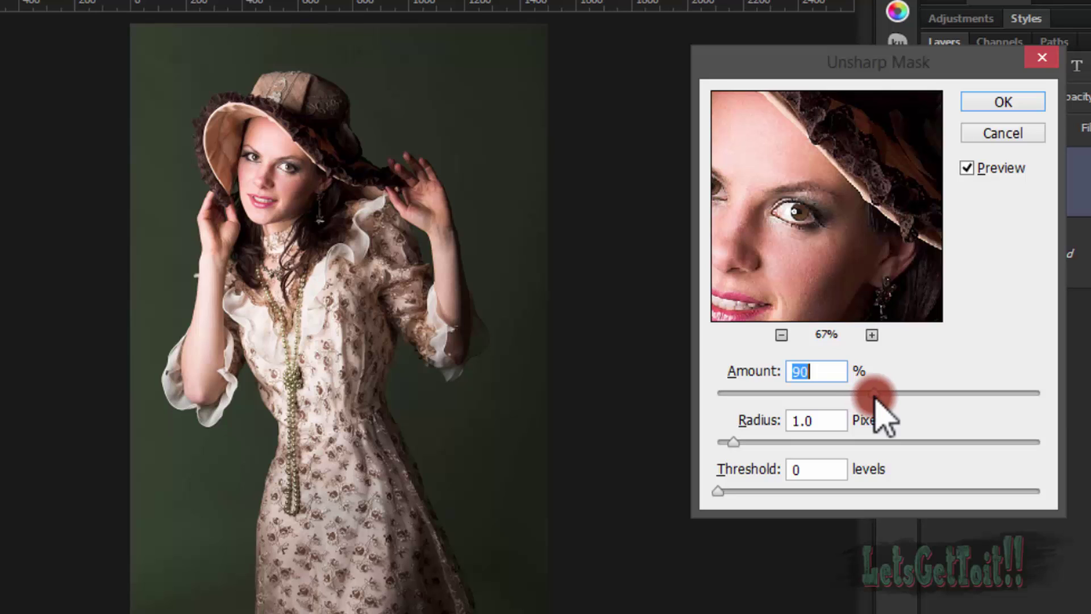
{"action": "left_click_drag", "start_coordinate": [833, 320], "coordinate": [857, 224]}
{"action": "left_click", "coordinate": [1012, 101]}
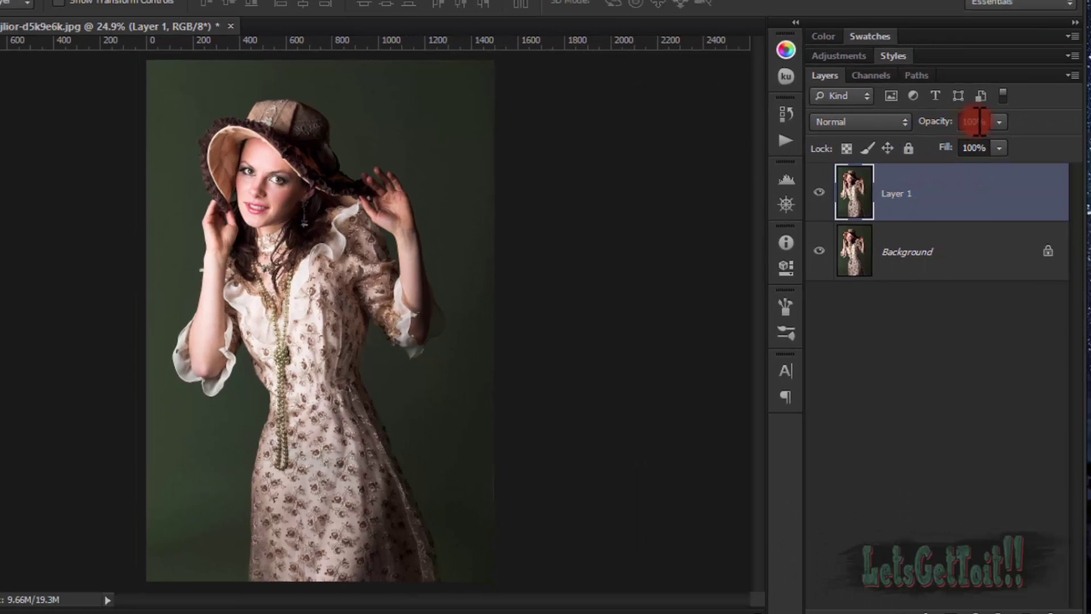
Step: Set the sharpened layer's opacity to 60% and add a Black & White adjustment layer with default settings above it
{"action": "left_click_drag", "start_coordinate": [978, 121], "coordinate": [965, 122]}
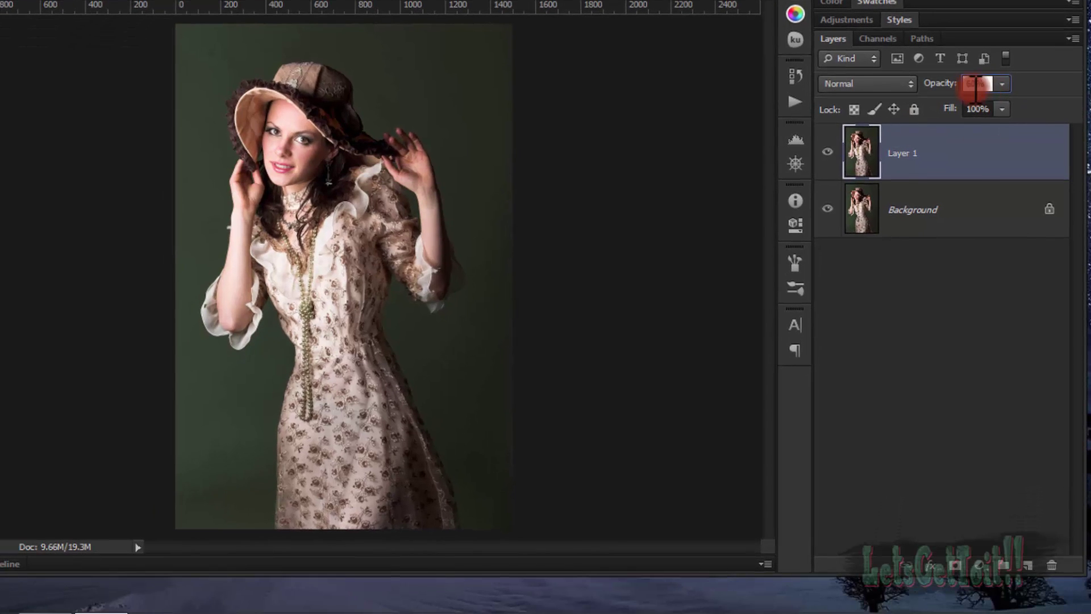
{"action": "left_click", "coordinate": [976, 85]}
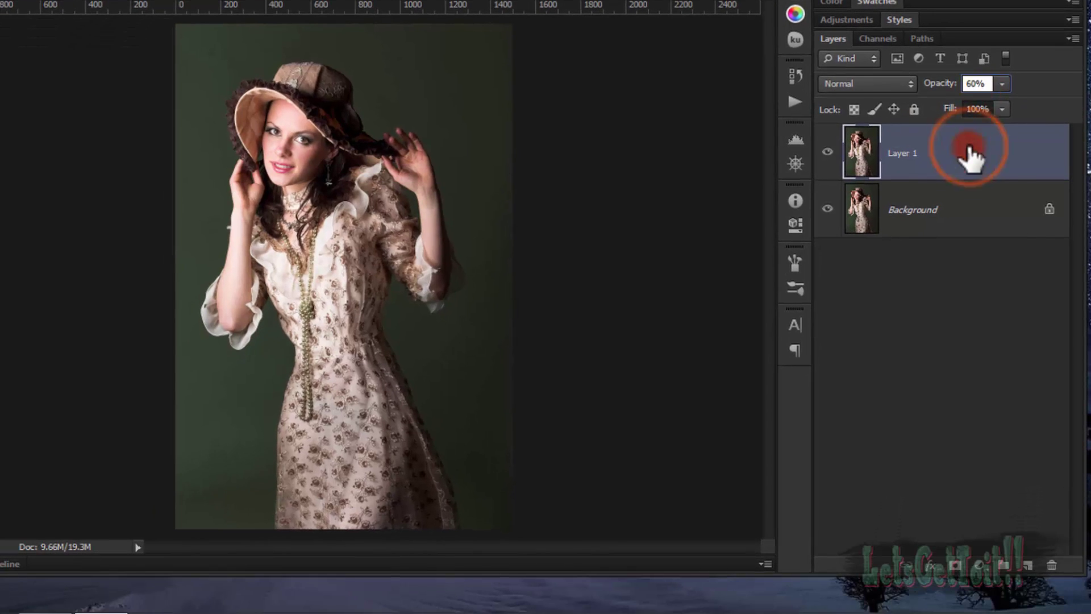
{"action": "left_click", "coordinate": [979, 568]}
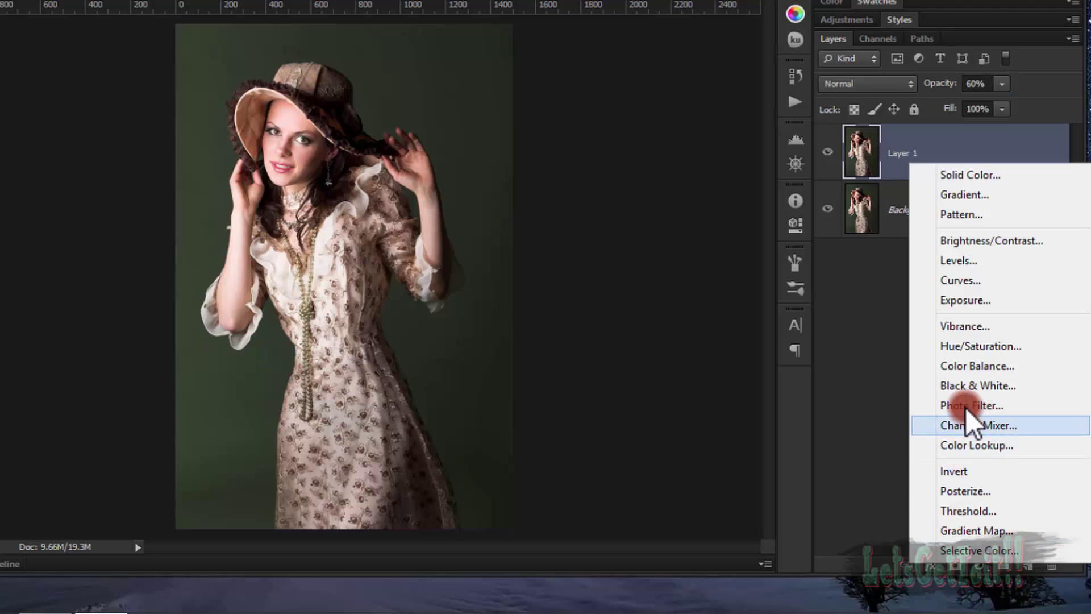
{"action": "left_click", "coordinate": [966, 387]}
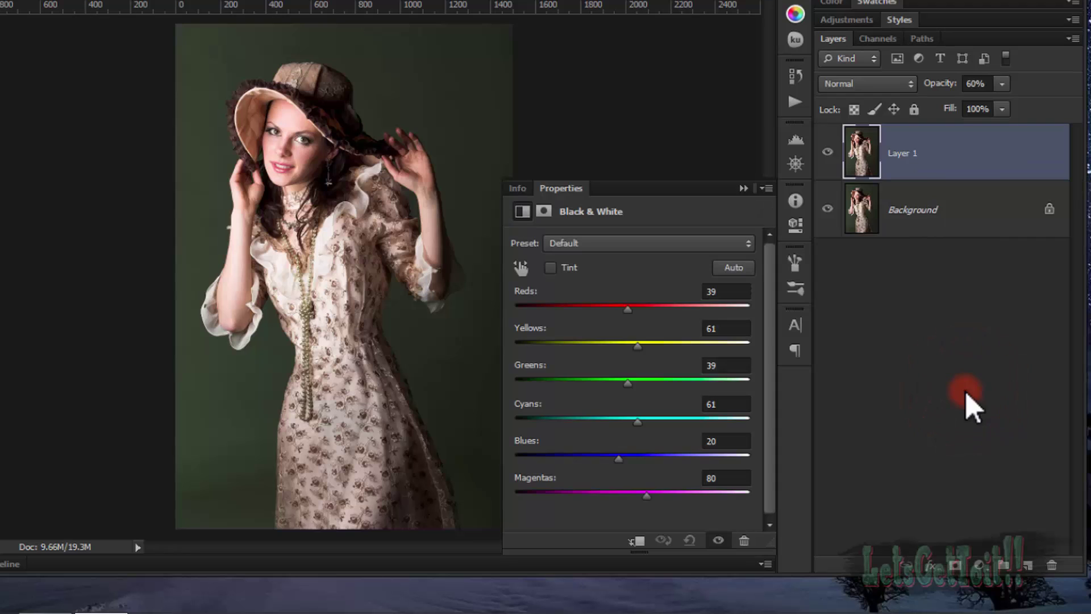
{"action": "left_click", "coordinate": [741, 189]}
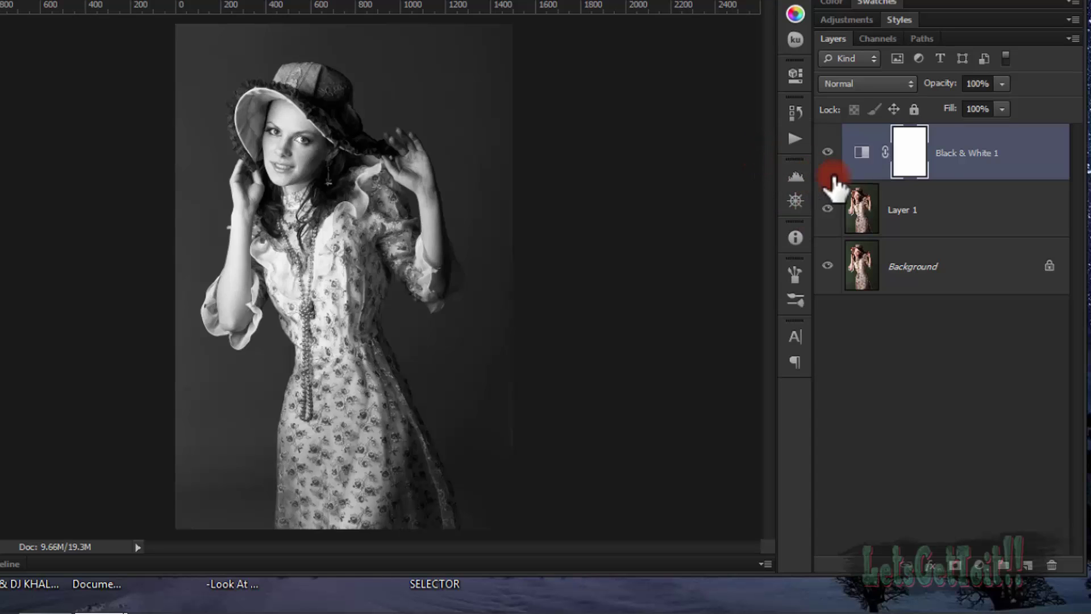
{"action": "left_click", "coordinate": [933, 169]}
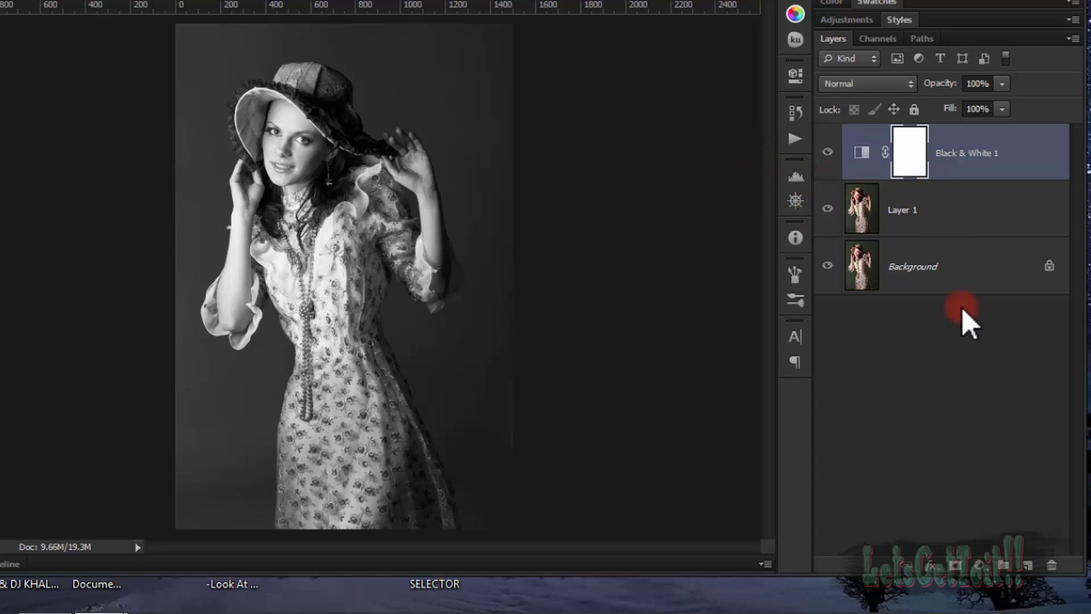
Step: Add a Curves adjustment layer that brightens the RGB curve with points at input 64, output 121 and input 151, output 222
{"action": "left_click", "coordinate": [979, 564]}
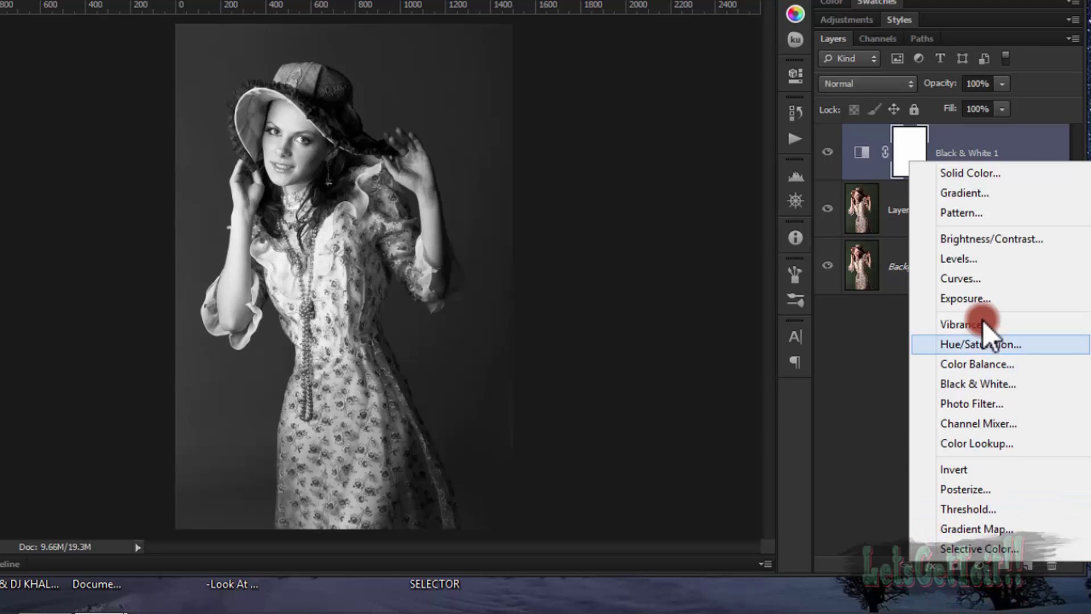
{"action": "left_click", "coordinate": [965, 279]}
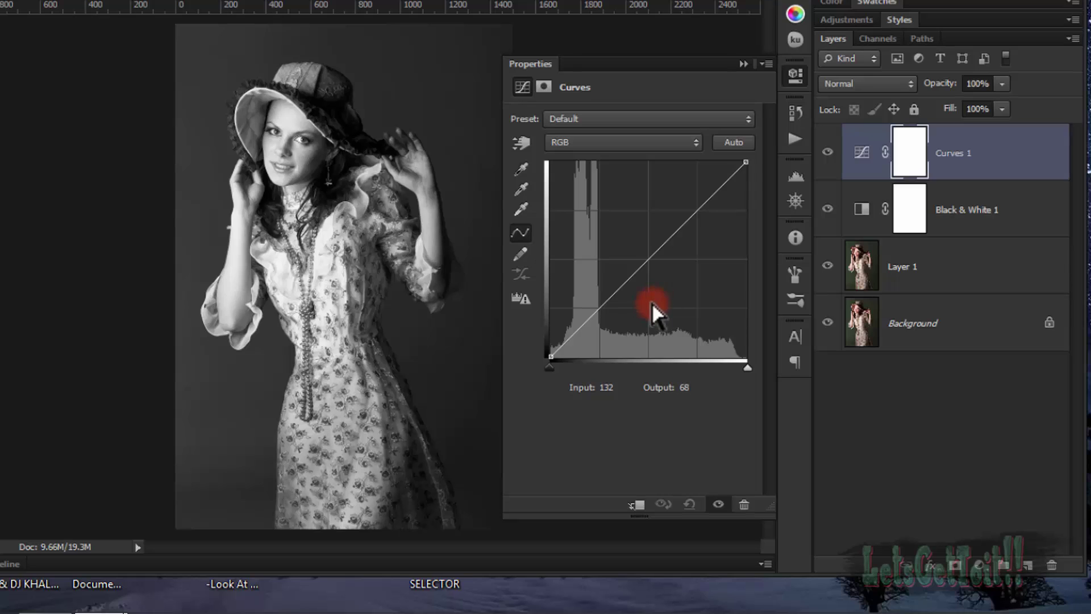
{"action": "left_click", "coordinate": [626, 283]}
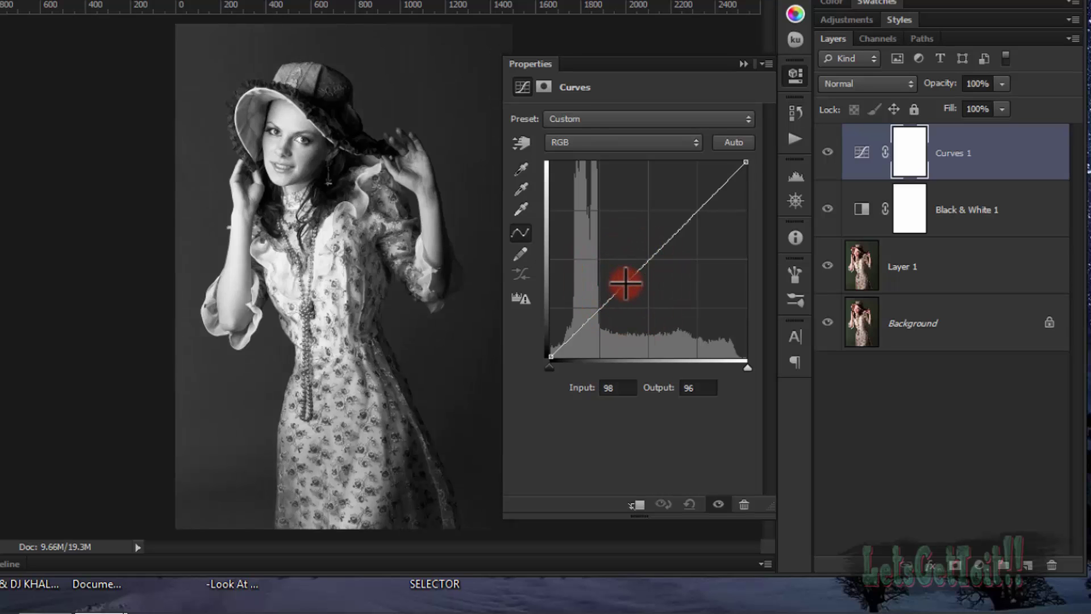
{"action": "left_click_drag", "start_coordinate": [626, 284], "coordinate": [599, 265]}
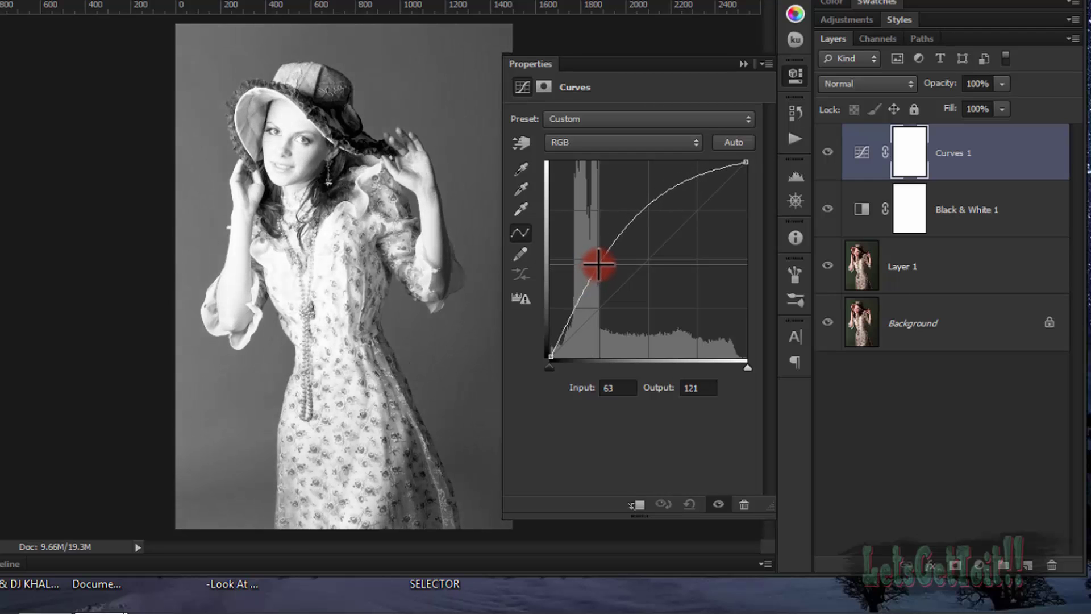
{"action": "left_click_drag", "start_coordinate": [600, 265], "coordinate": [599, 264]}
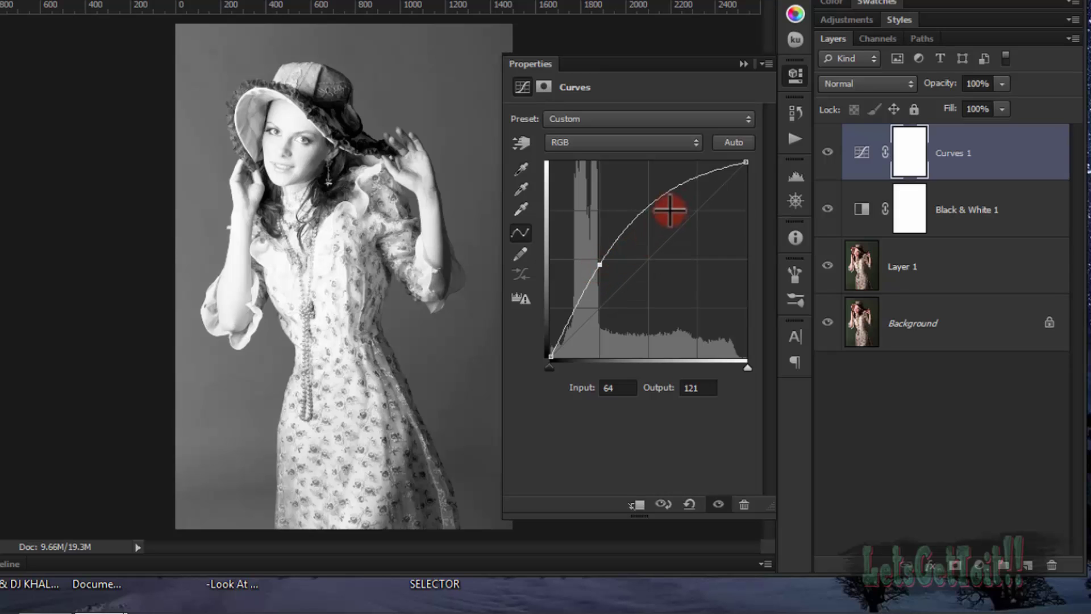
{"action": "left_click_drag", "start_coordinate": [672, 190], "coordinate": [663, 184]}
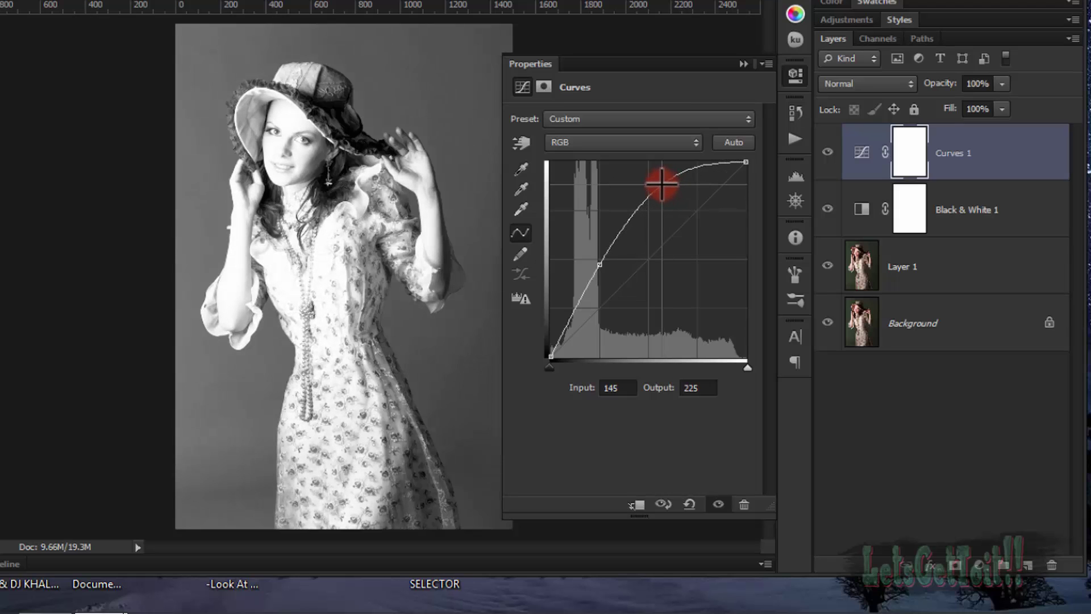
{"action": "left_click_drag", "start_coordinate": [663, 184], "coordinate": [666, 188]}
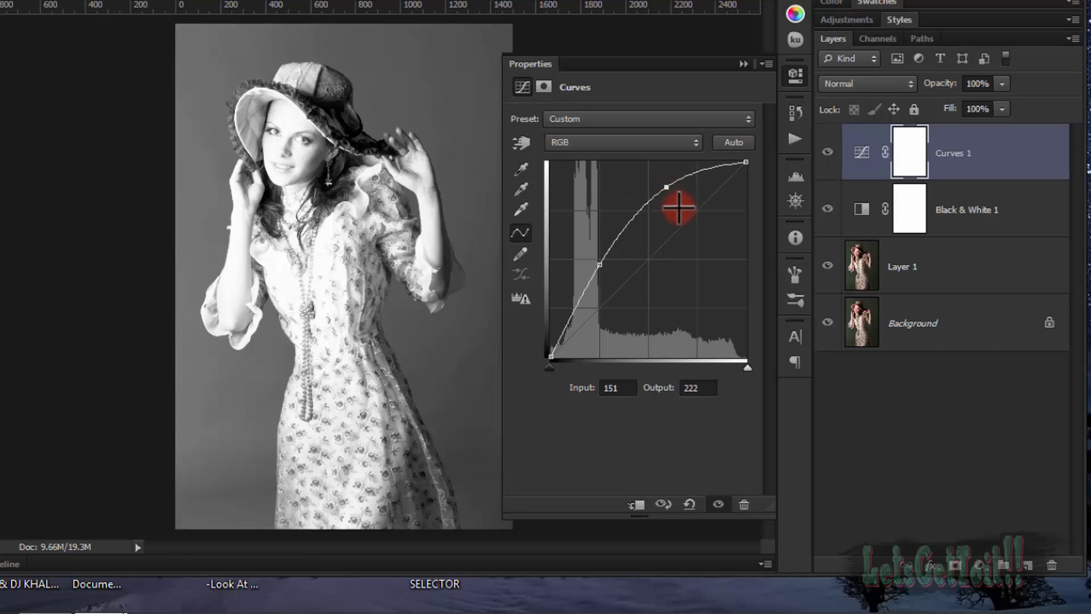
{"action": "key", "text": "Escape"}
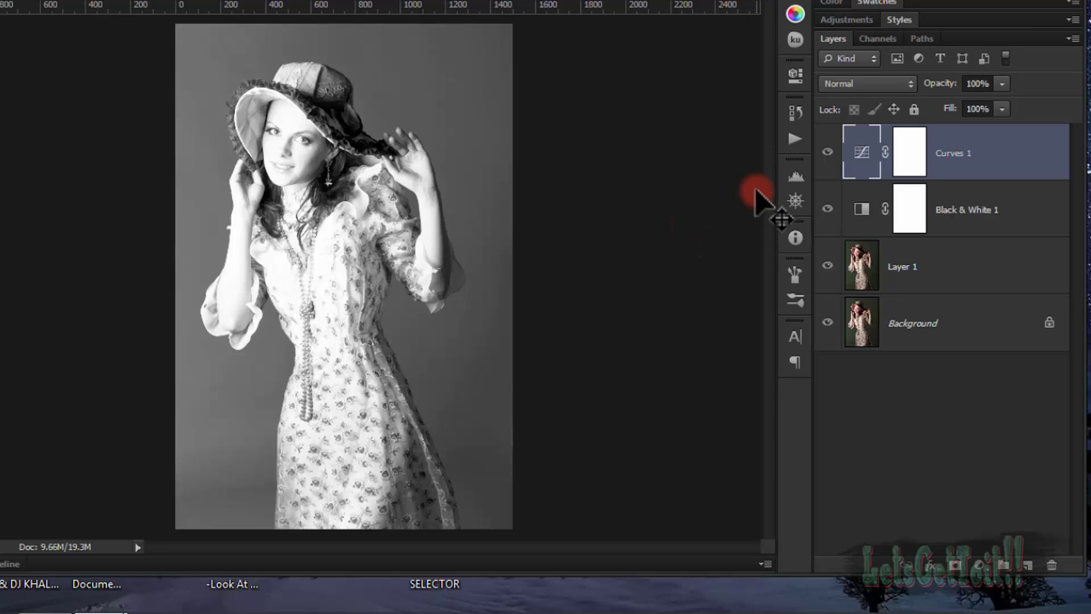
Step: Add a Levels adjustment layer on top with the midtone value set to 0.90
{"action": "left_click", "coordinate": [981, 565]}
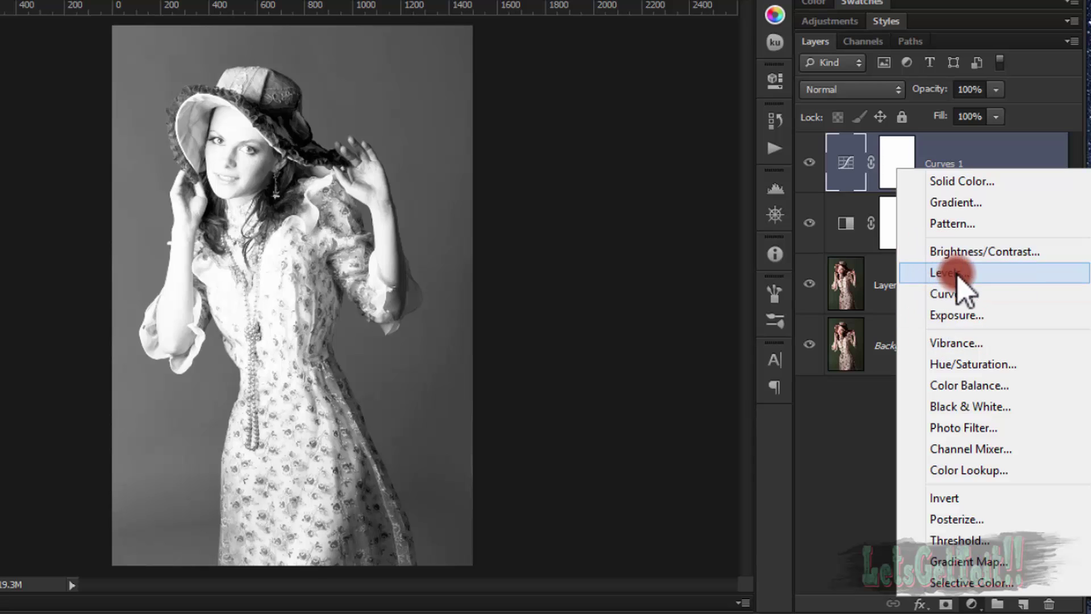
{"action": "left_click", "coordinate": [1001, 276]}
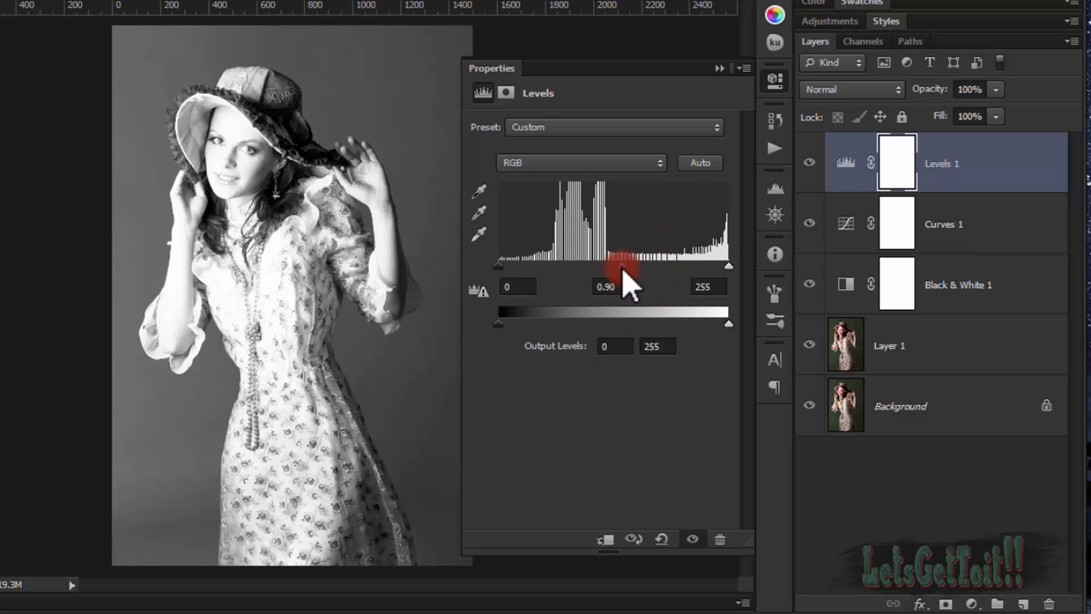
{"action": "left_click", "coordinate": [720, 68]}
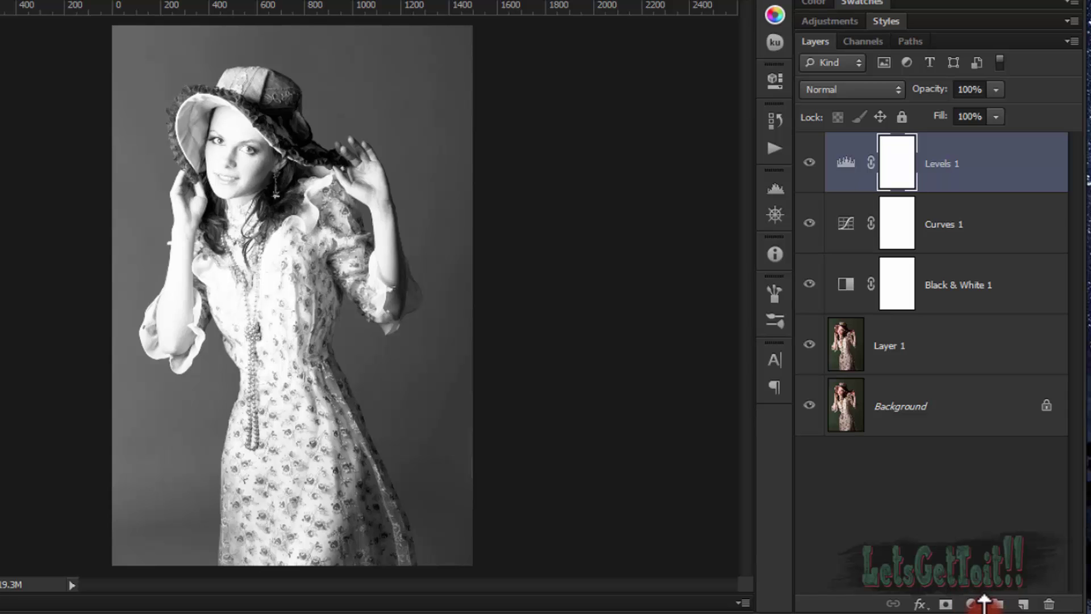
Step: Add a Solid Color fill layer in dark brown, hex 524d3e, above the Levels adjustment
{"action": "left_click", "coordinate": [973, 605]}
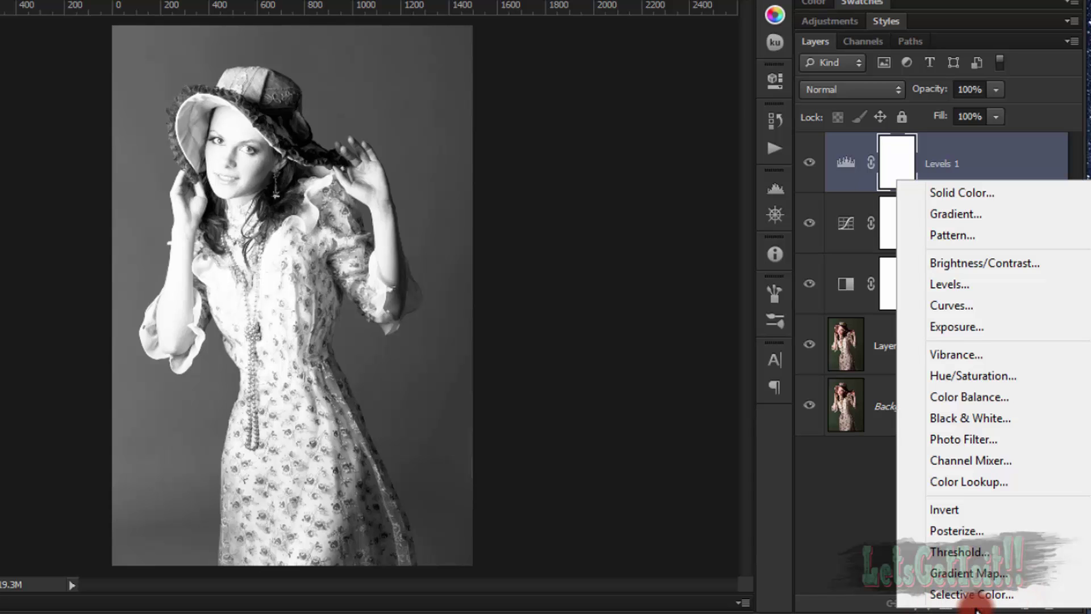
{"action": "left_click", "coordinate": [980, 186]}
{"action": "left_click_drag", "start_coordinate": [679, 241], "coordinate": [607, 146]}
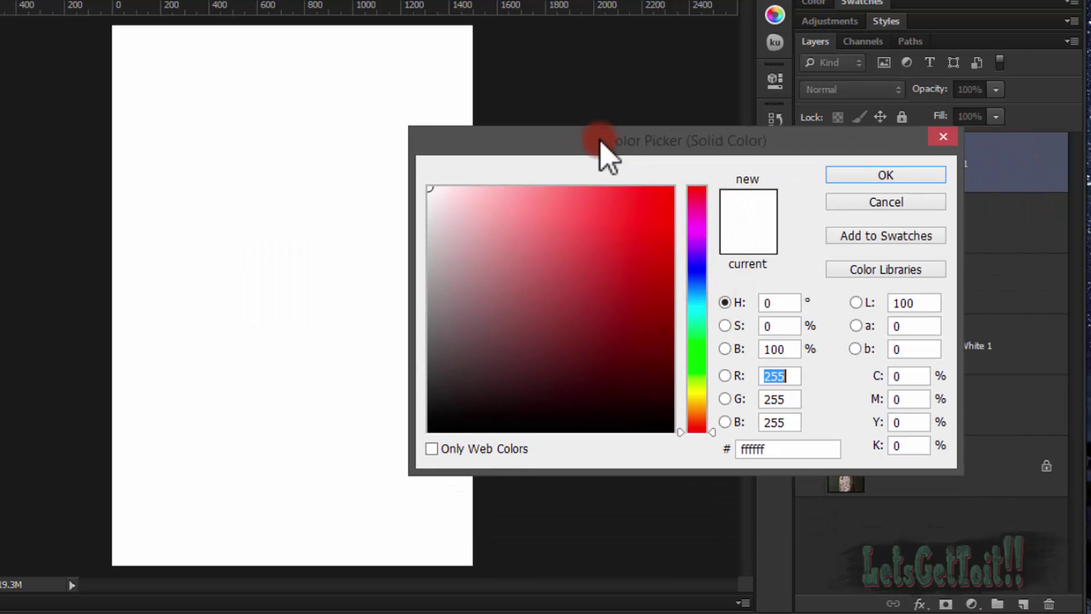
{"action": "left_click_drag", "start_coordinate": [711, 438], "coordinate": [714, 402]}
{"action": "left_click", "coordinate": [510, 353]}
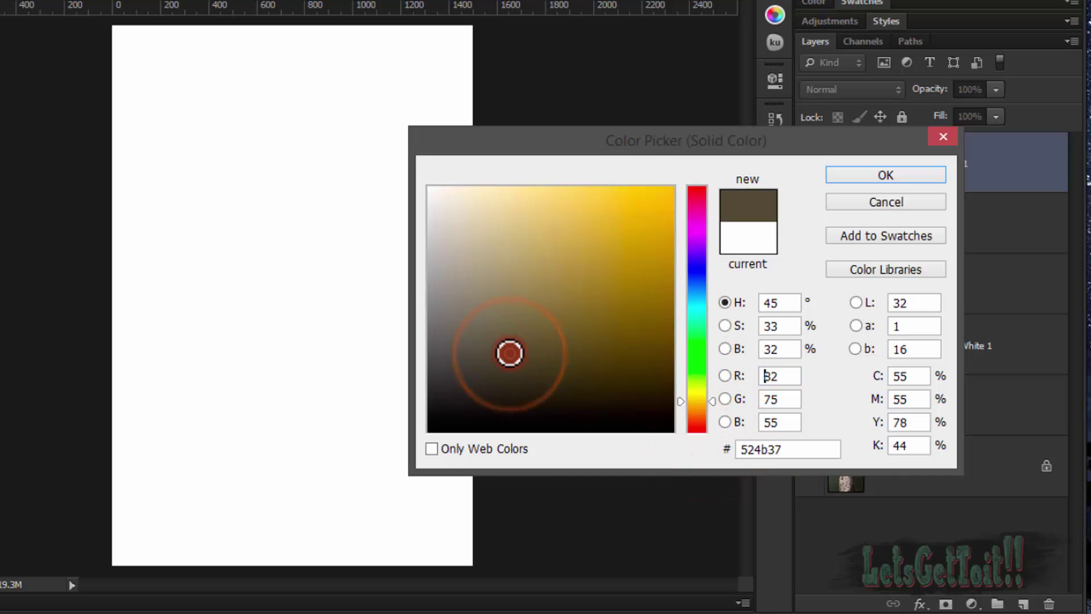
{"action": "left_click_drag", "start_coordinate": [506, 353], "coordinate": [492, 353]}
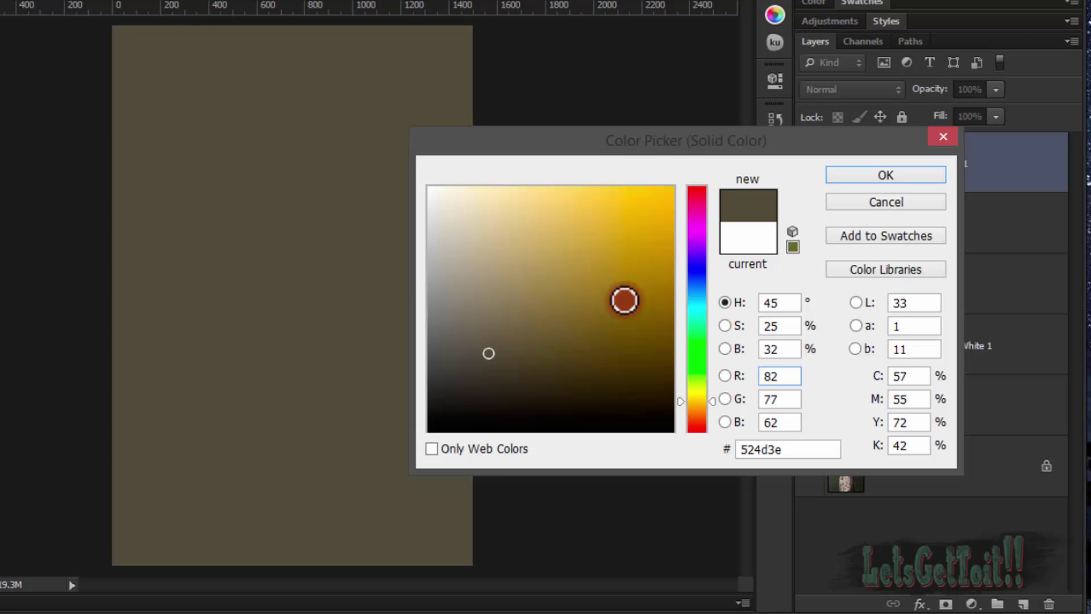
{"action": "left_click", "coordinate": [854, 175]}
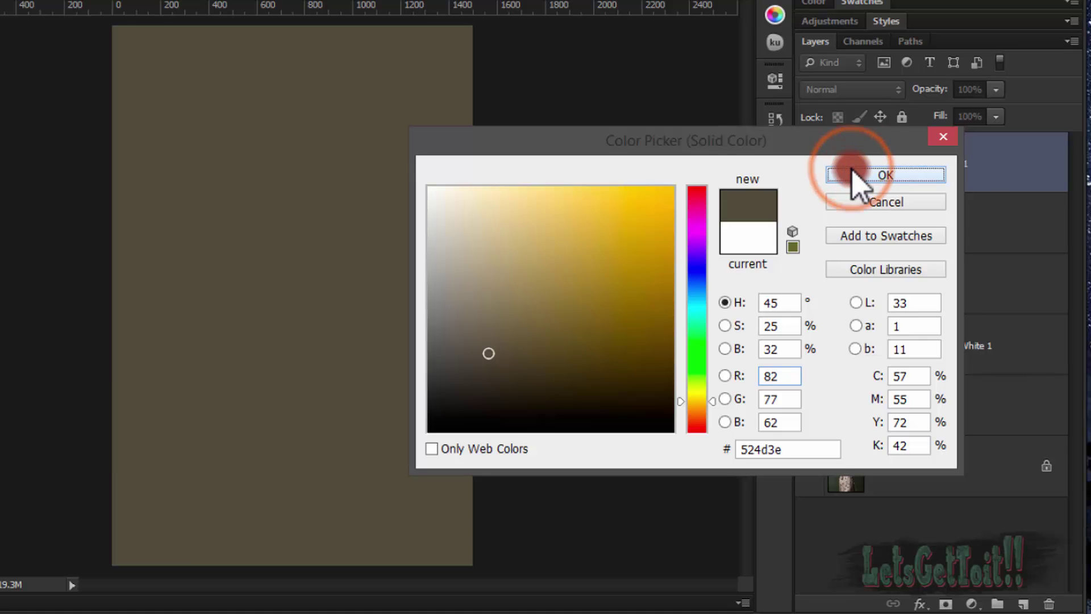
Step: Set the color fill layer's blend mode to Color Burn and its opacity to 60%
{"action": "left_click", "coordinate": [860, 89]}
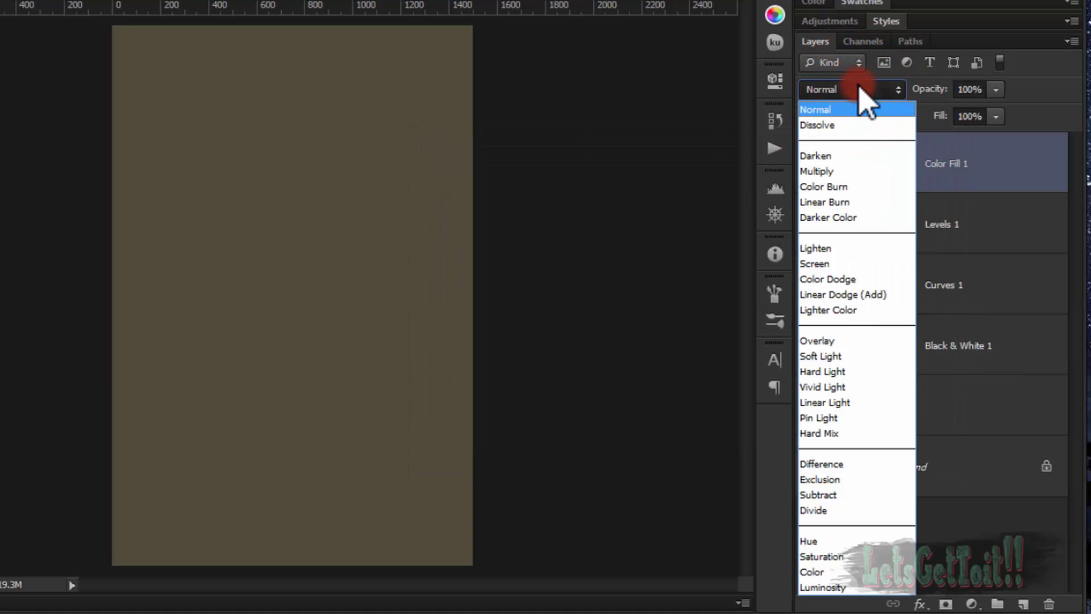
{"action": "left_click", "coordinate": [855, 187]}
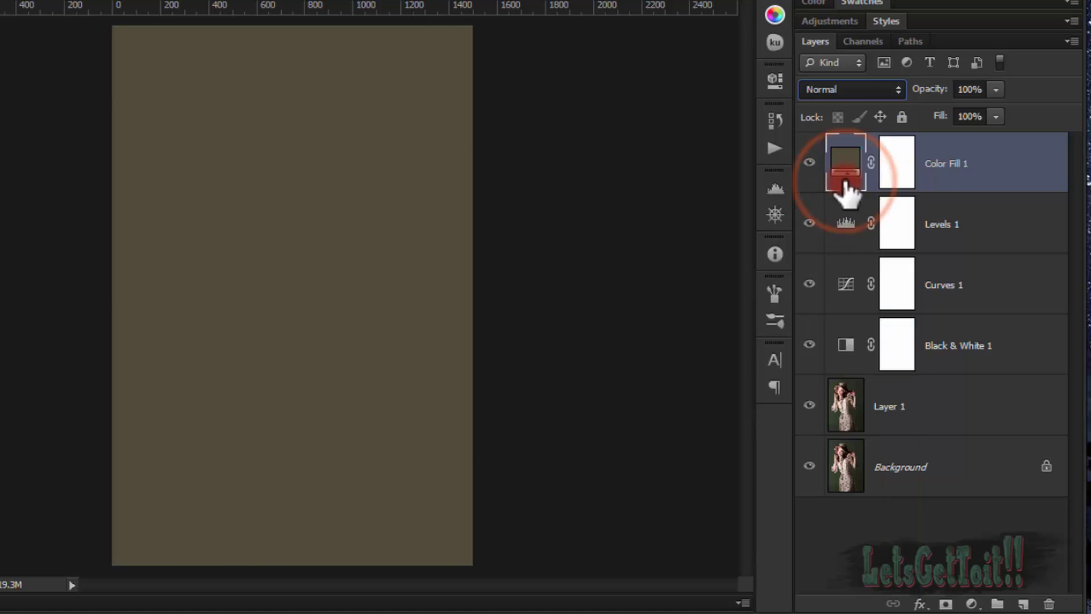
{"action": "left_click", "coordinate": [996, 89]}
{"action": "left_click", "coordinate": [968, 89]}
{"action": "type", "text": "50"}
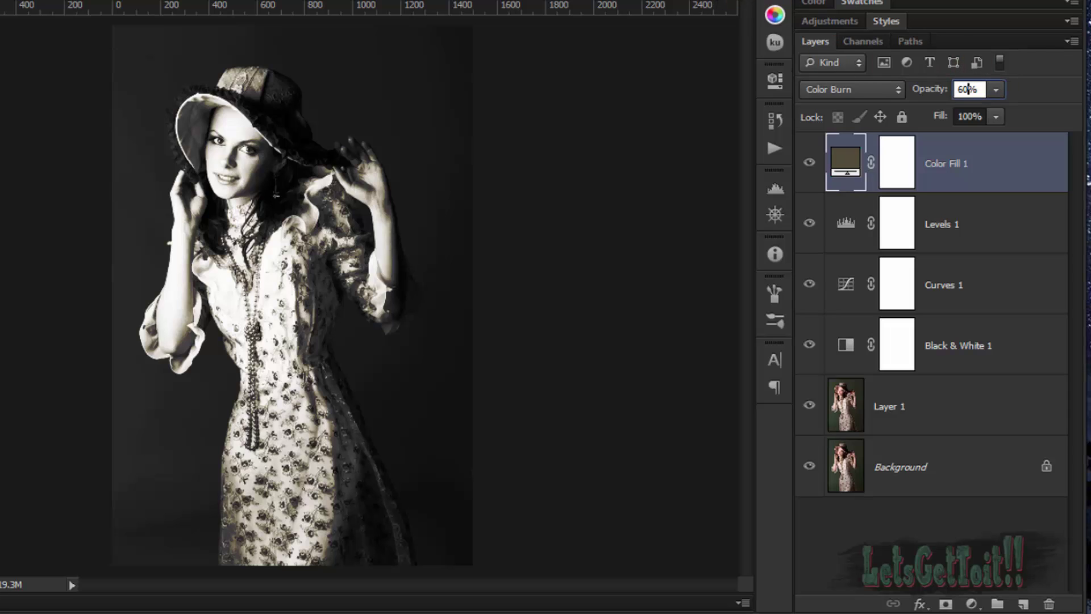
{"action": "key", "text": "Return"}
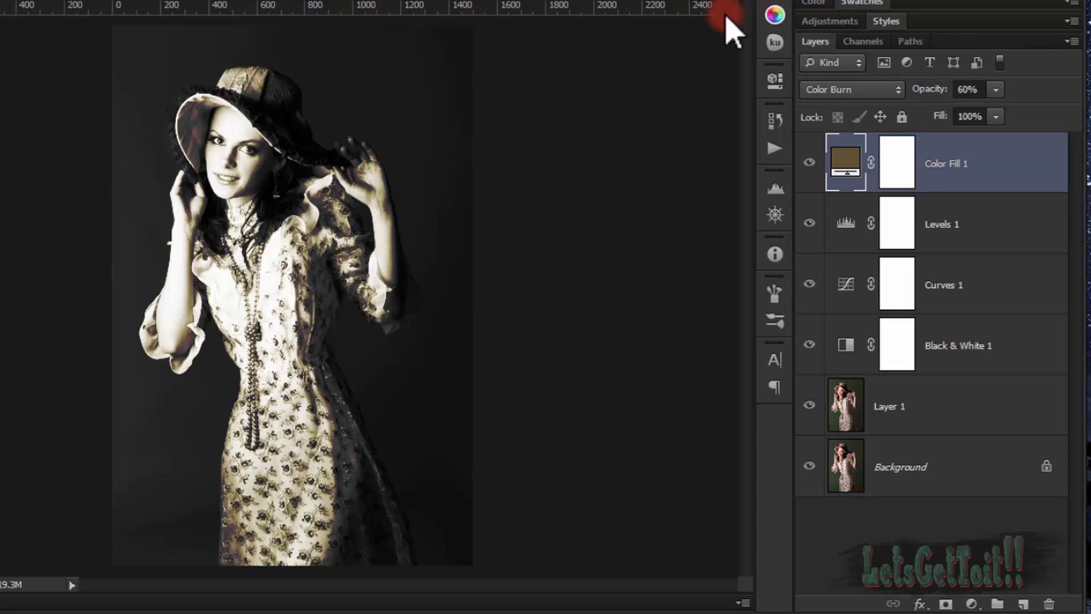
Step: Add a Hue/Saturation adjustment layer above the color fill with the saturation set to -72
{"action": "left_click", "coordinate": [972, 605]}
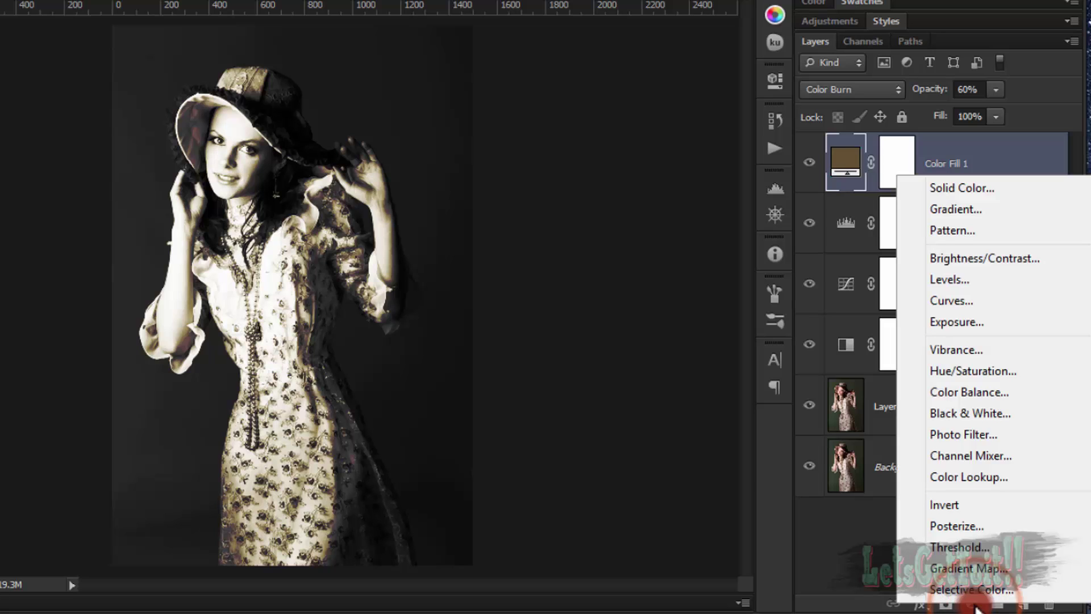
{"action": "left_click", "coordinate": [1013, 380]}
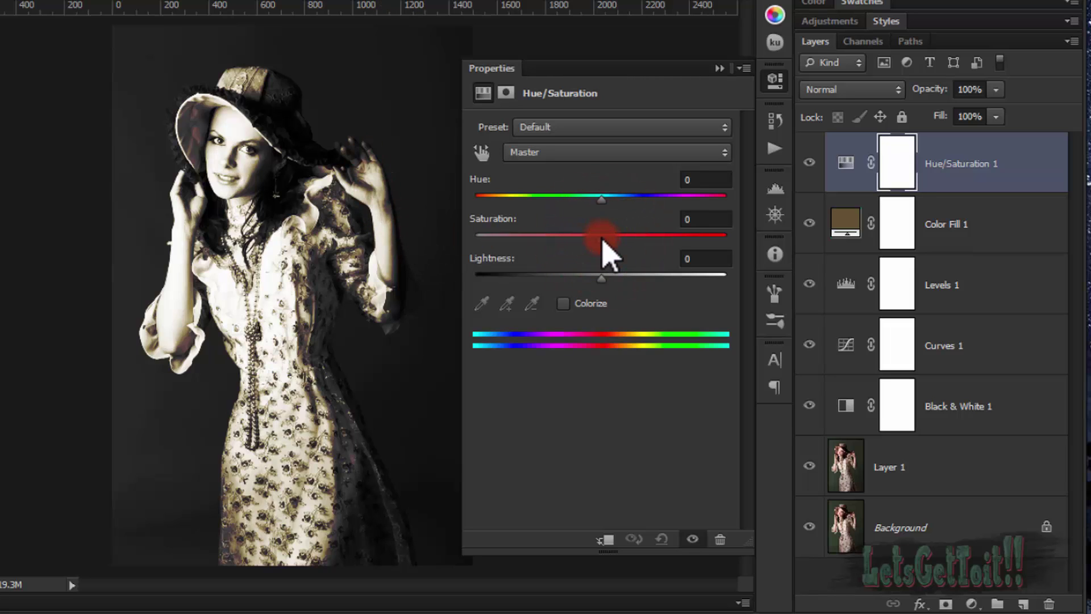
{"action": "left_click_drag", "start_coordinate": [582, 242], "coordinate": [531, 242]}
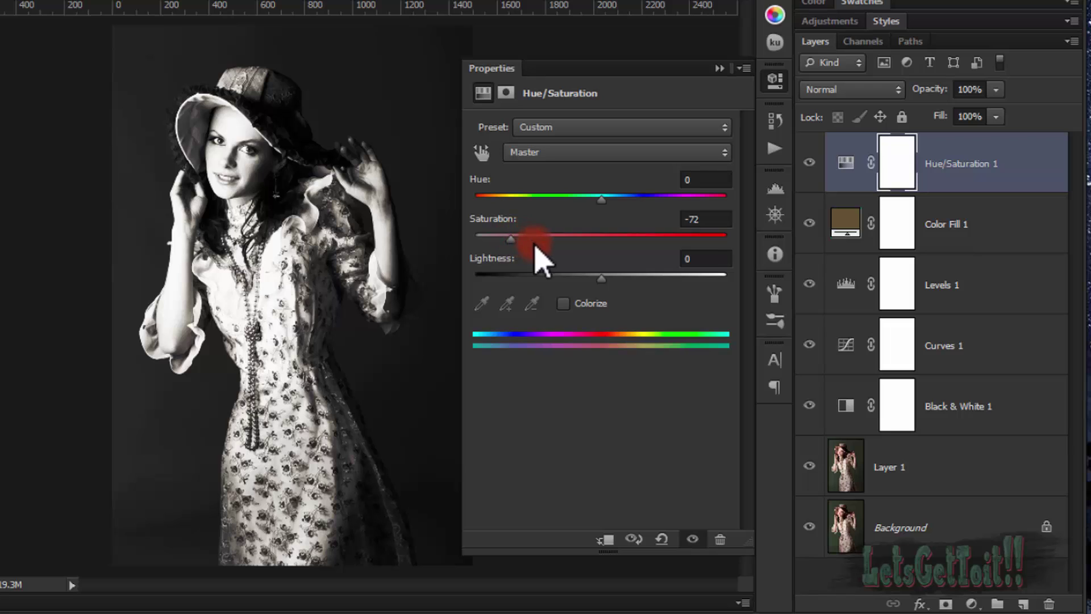
{"action": "left_click", "coordinate": [718, 68]}
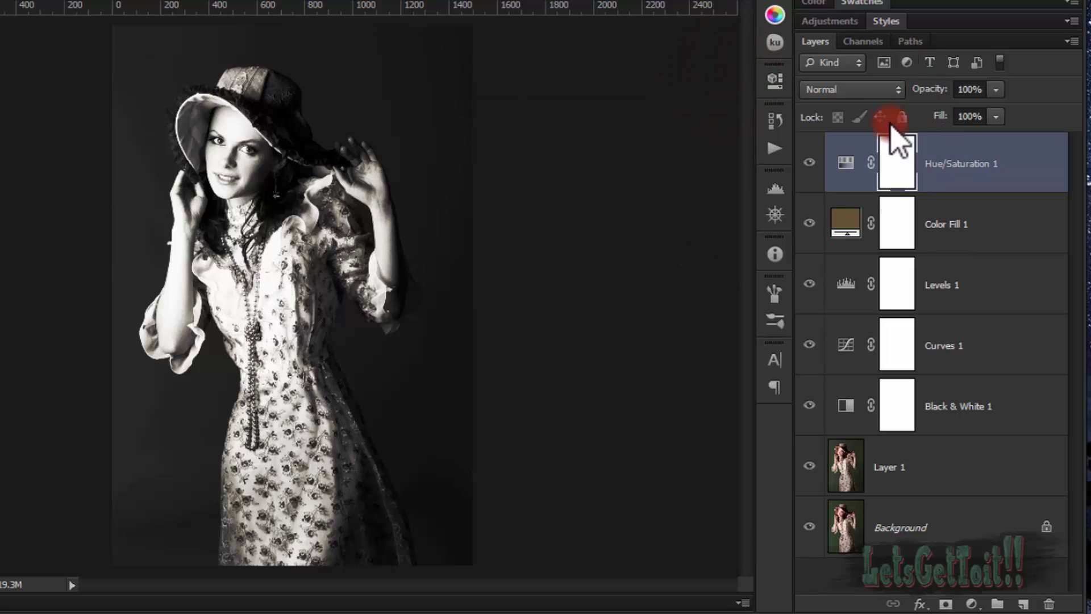
{"action": "left_click", "coordinate": [996, 603]}
{"action": "left_click", "coordinate": [953, 166]}
{"action": "key", "text": "ctrl+z"}
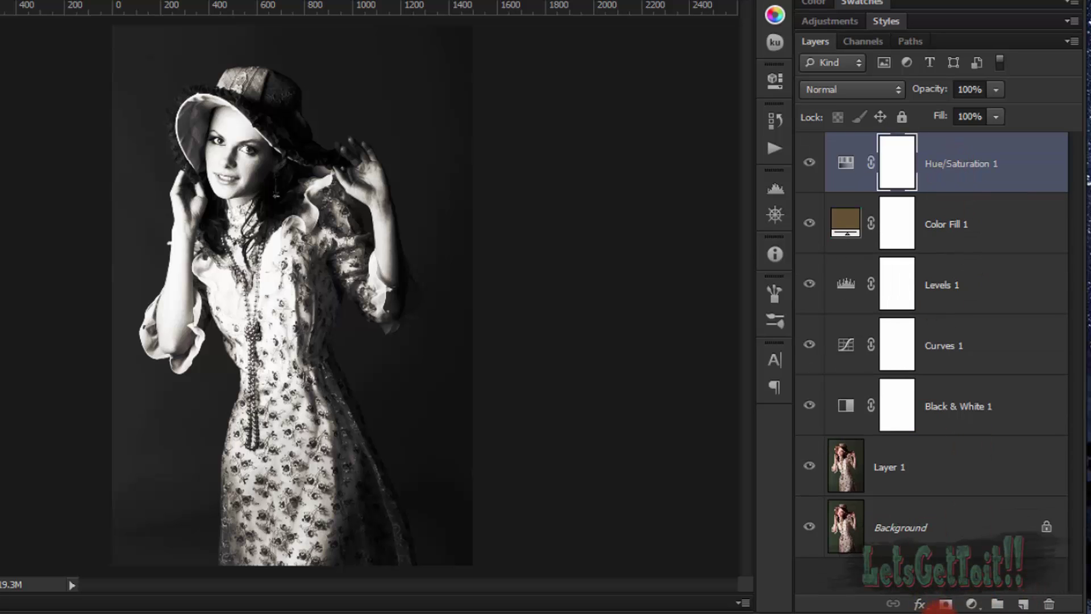
Step: Add a second Levels adjustment layer above Hue/Saturation with the RGB output levels set to 25 and 185
{"action": "left_click", "coordinate": [981, 606]}
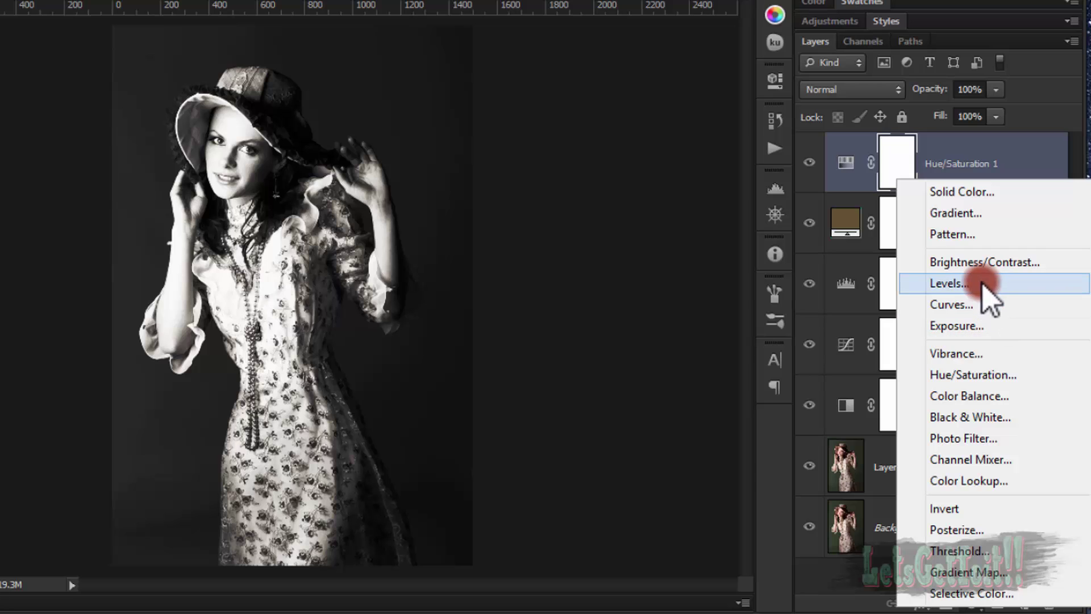
{"action": "left_click", "coordinate": [1004, 284]}
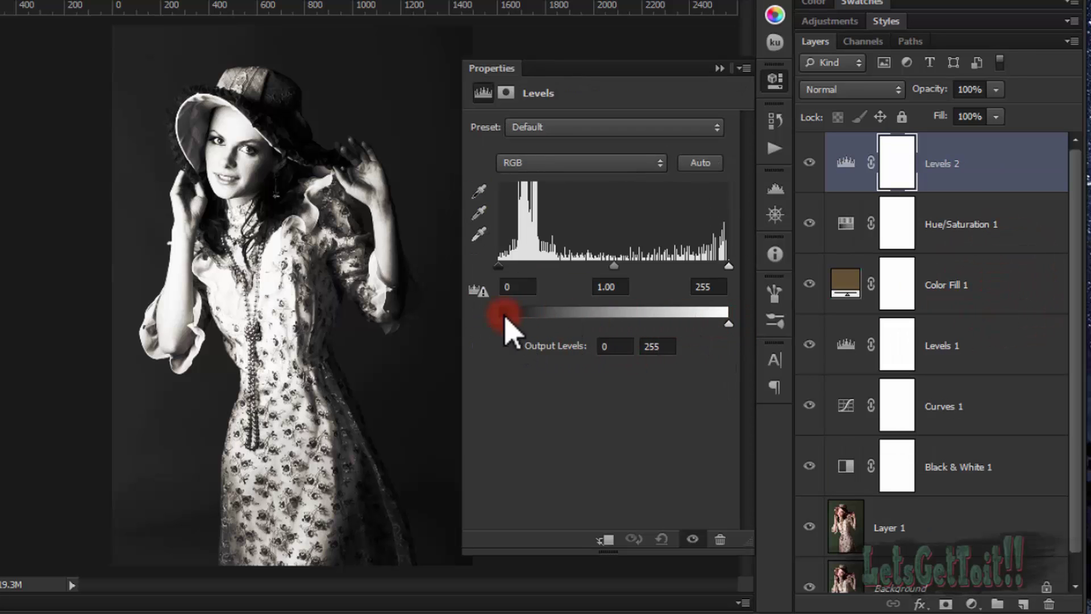
{"action": "left_click_drag", "start_coordinate": [501, 326], "coordinate": [509, 330]}
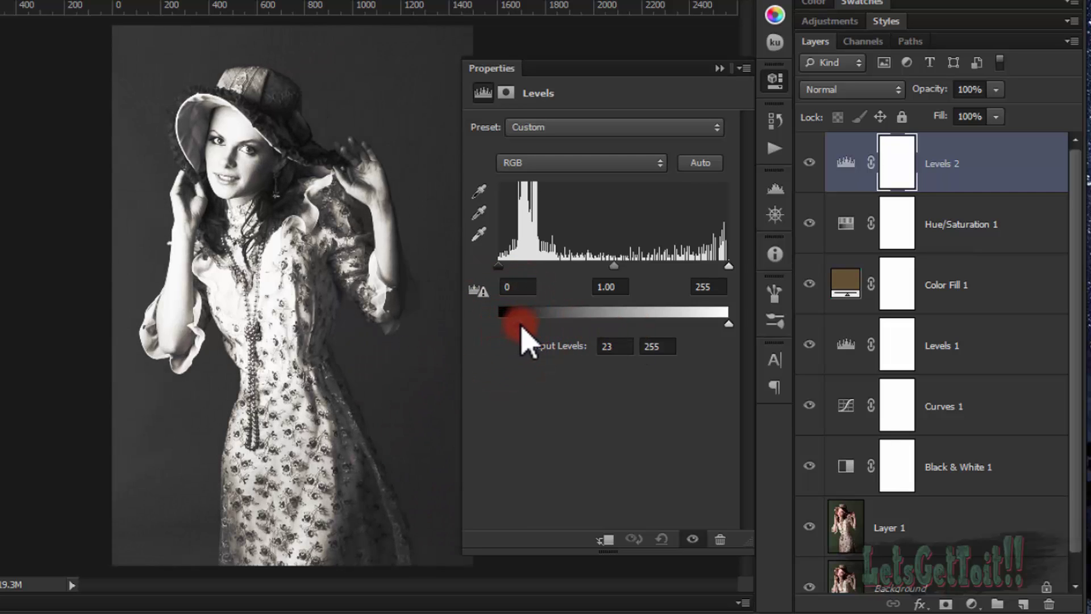
{"action": "left_click_drag", "start_coordinate": [523, 326], "coordinate": [522, 326]}
{"action": "left_click_drag", "start_coordinate": [729, 324], "coordinate": [697, 326]}
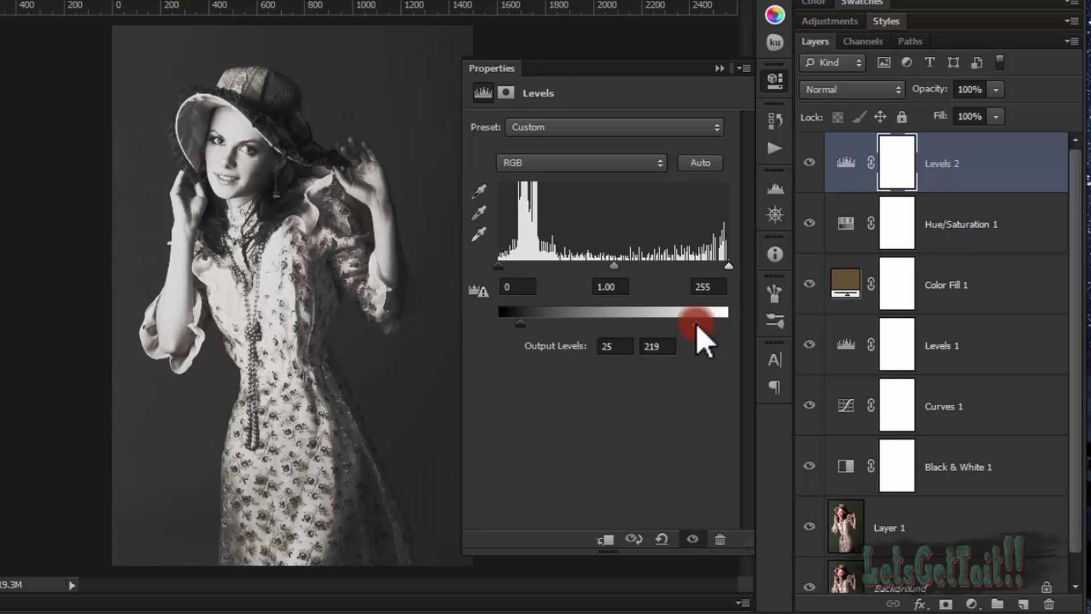
{"action": "left_click_drag", "start_coordinate": [697, 329], "coordinate": [696, 328]}
{"action": "left_click", "coordinate": [569, 173]}
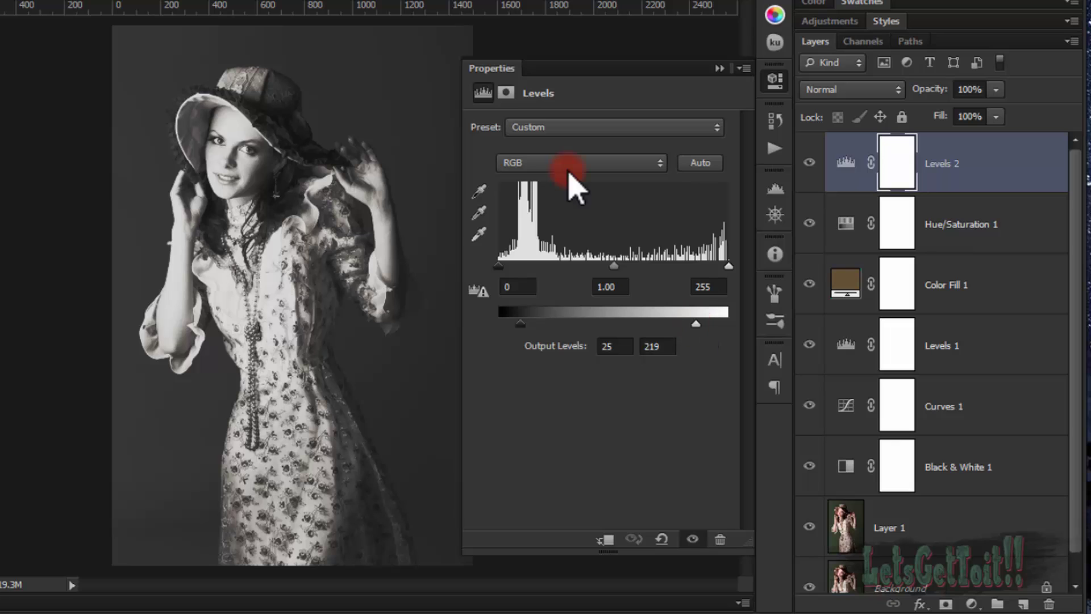
{"action": "left_click", "coordinate": [697, 324]}
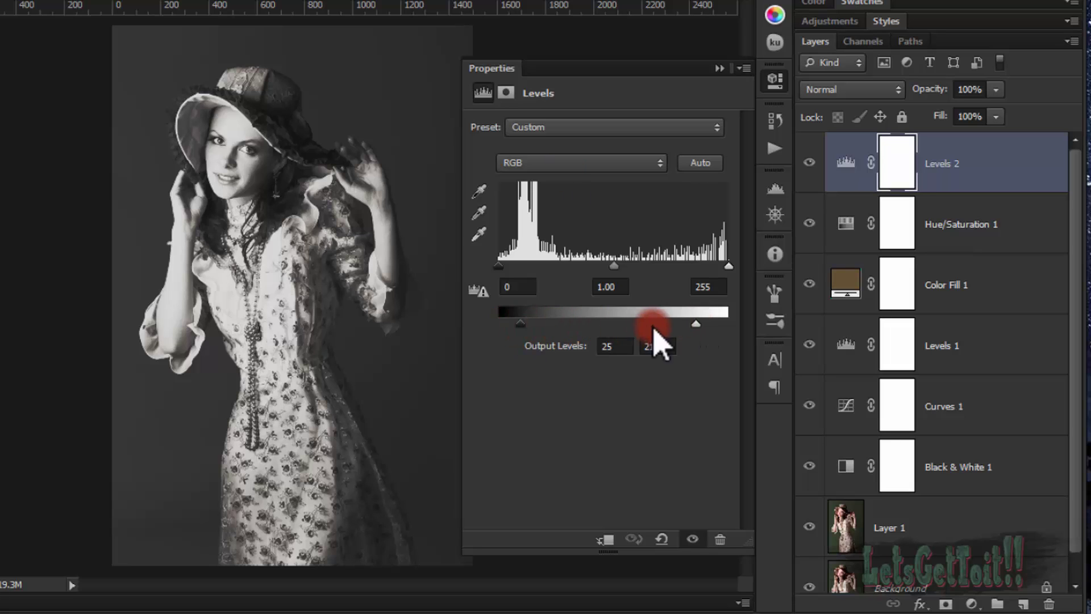
{"action": "left_click_drag", "start_coordinate": [694, 323], "coordinate": [665, 327]}
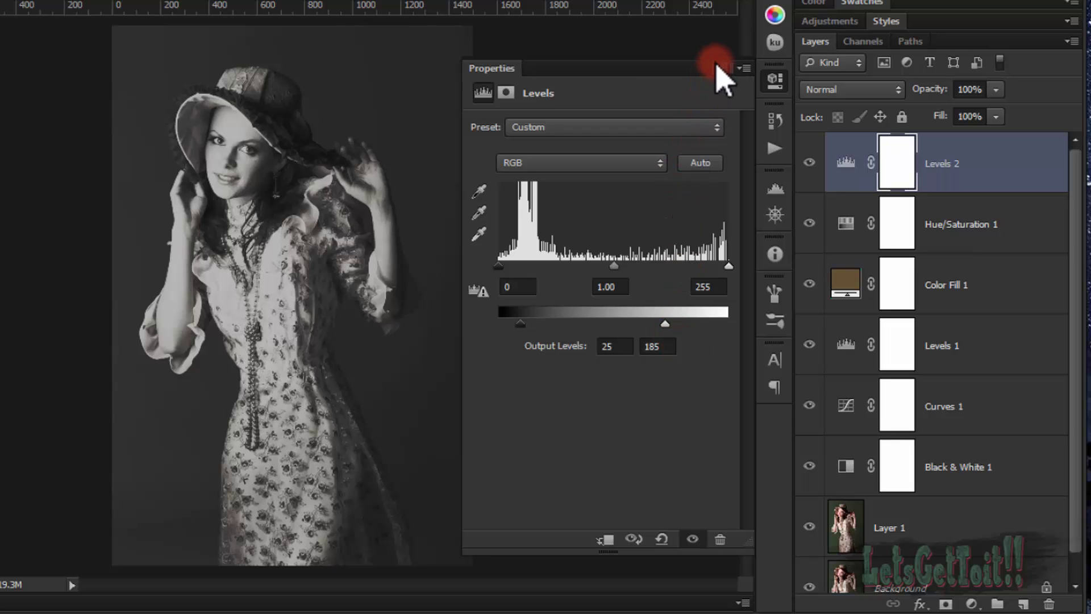
{"action": "left_click", "coordinate": [716, 64]}
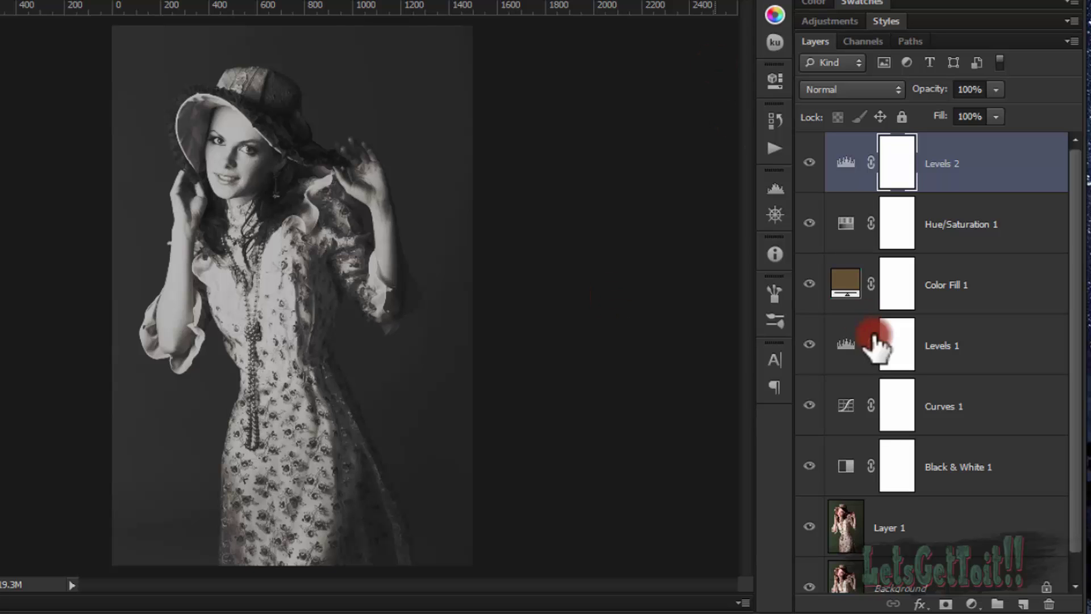
Step: Add a Photo Filter adjustment layer on top with the custom gray color 5a5855 and the density set to 100%
{"action": "left_click", "coordinate": [972, 603]}
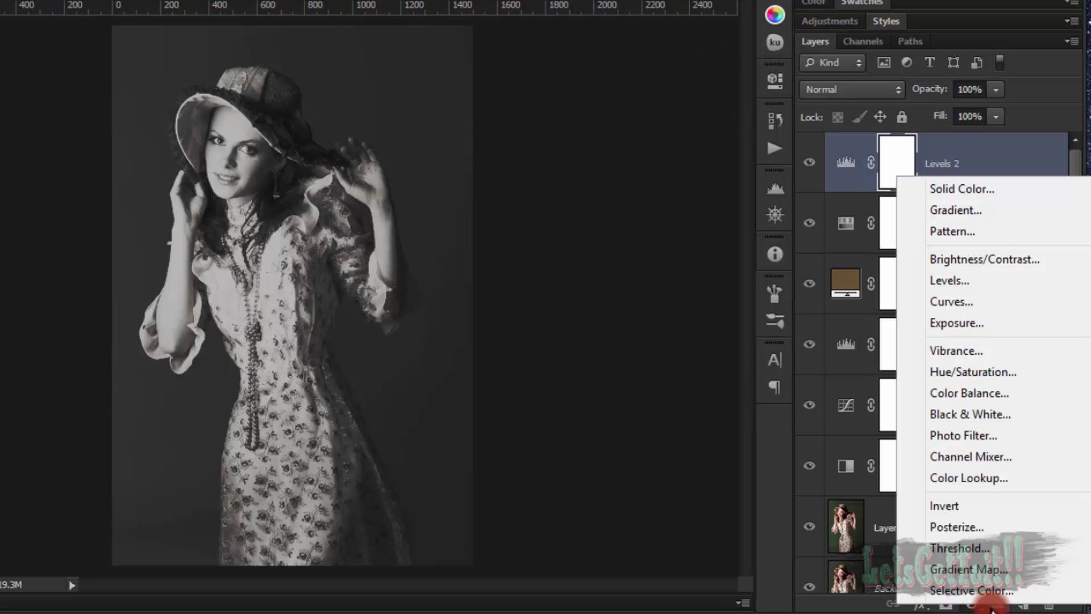
{"action": "left_click", "coordinate": [996, 527]}
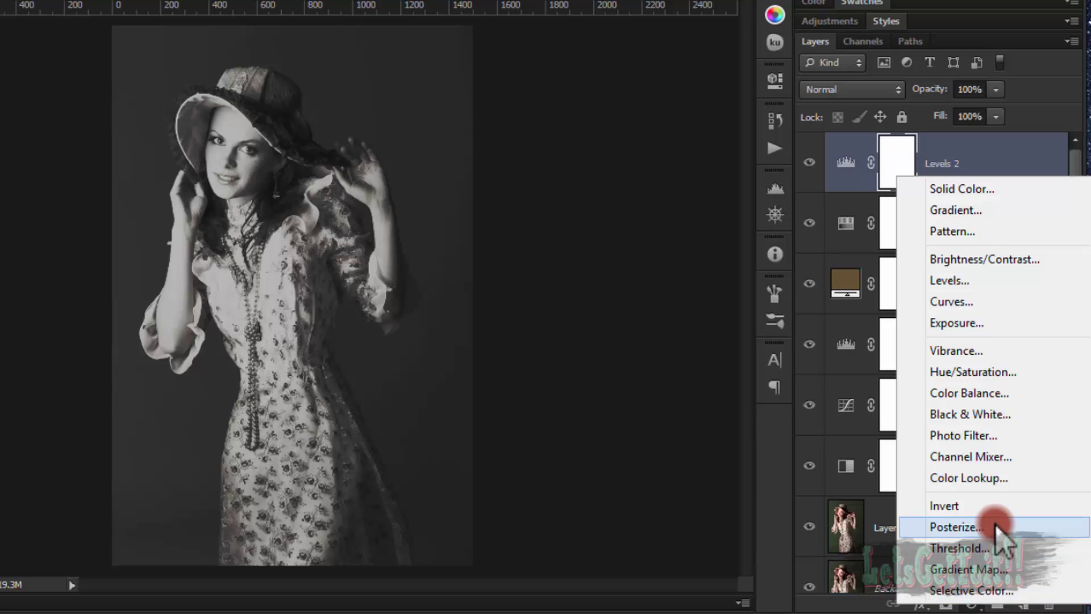
{"action": "left_click", "coordinate": [988, 435]}
{"action": "left_click", "coordinate": [534, 157]}
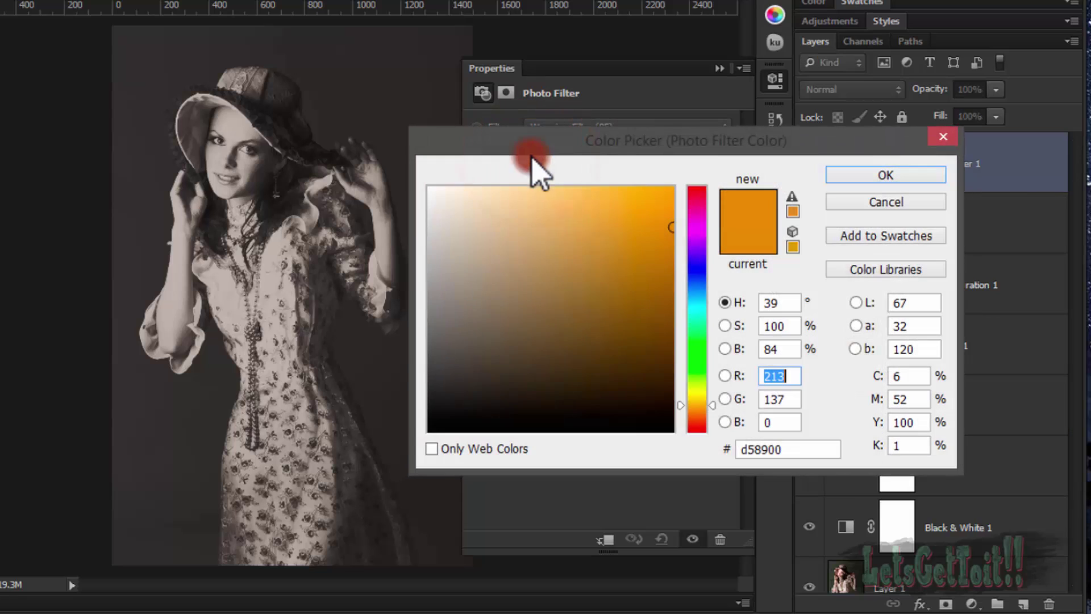
{"action": "left_click_drag", "start_coordinate": [449, 347], "coordinate": [442, 346]}
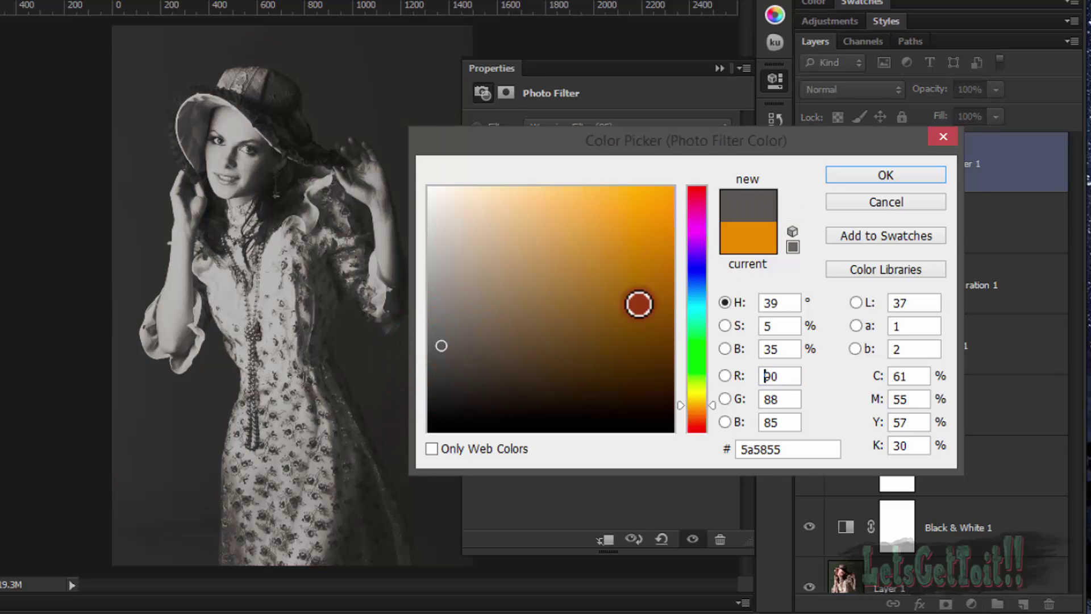
{"action": "left_click", "coordinate": [928, 176]}
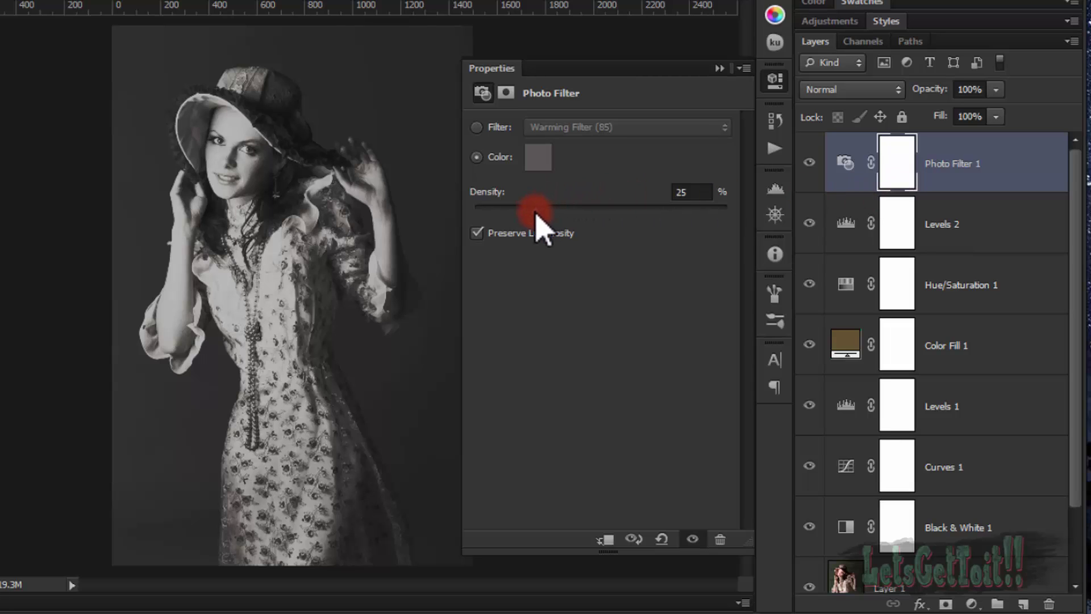
{"action": "left_click_drag", "start_coordinate": [537, 213], "coordinate": [760, 239]}
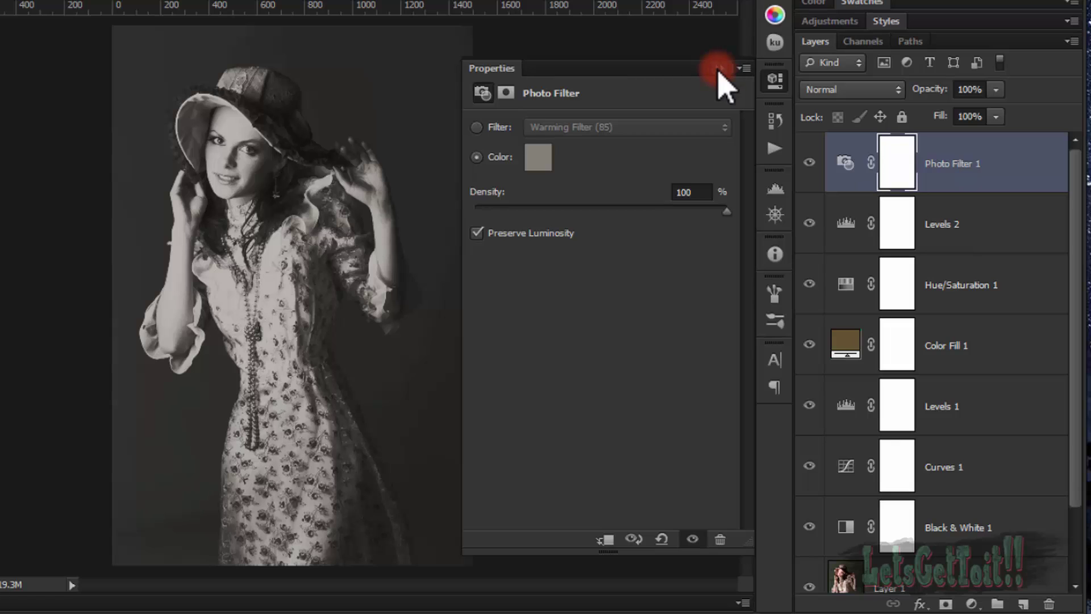
{"action": "left_click", "coordinate": [720, 71]}
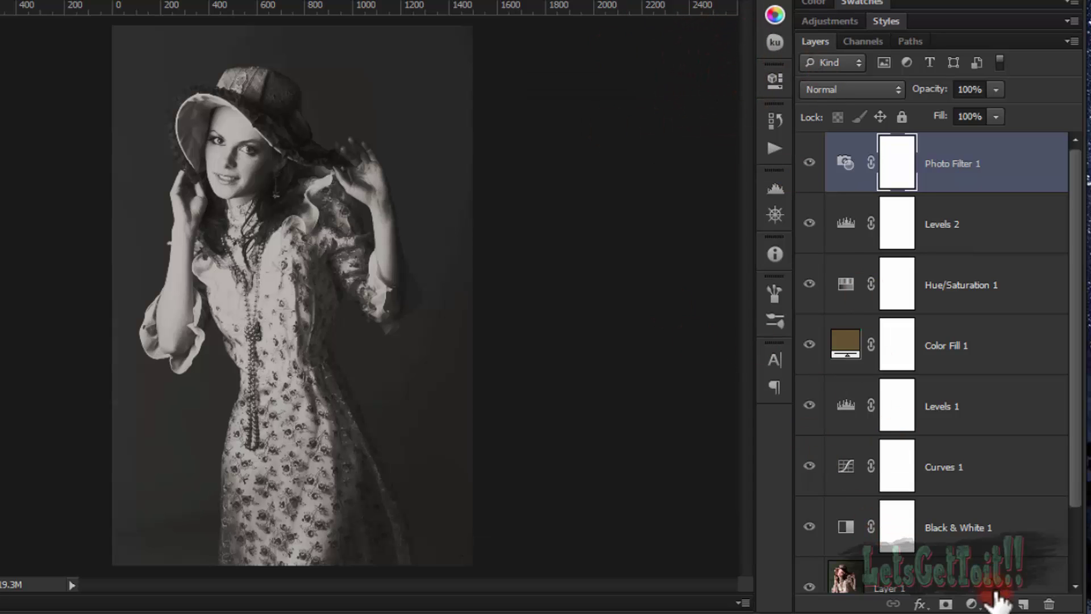
Step: Add a second Curves adjustment layer on top with a shadow point at input 39, output 35 on the RGB curve
{"action": "left_click", "coordinate": [972, 603]}
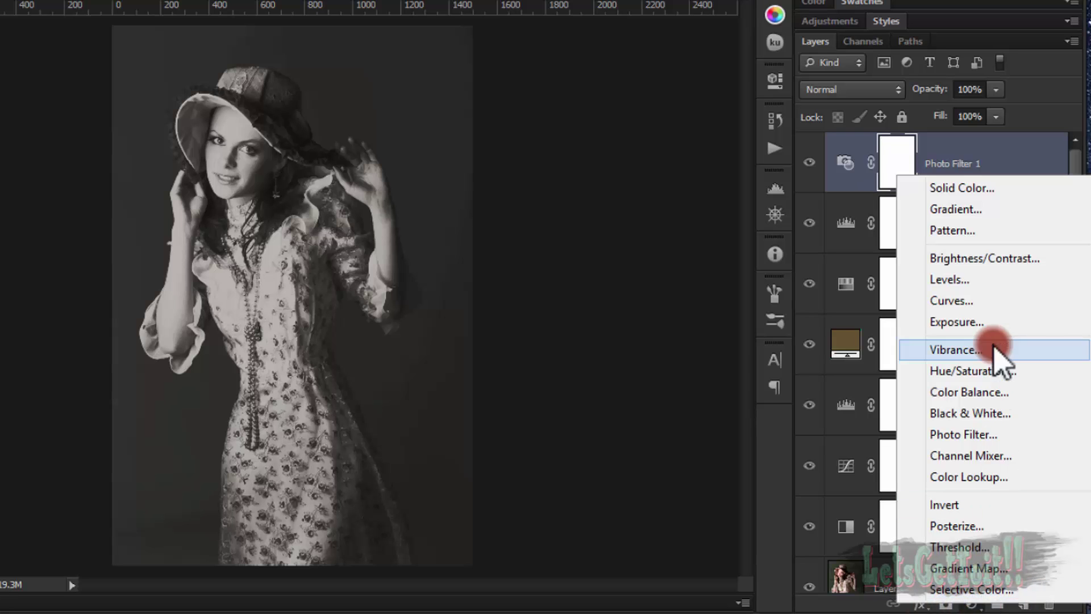
{"action": "left_click", "coordinate": [974, 301]}
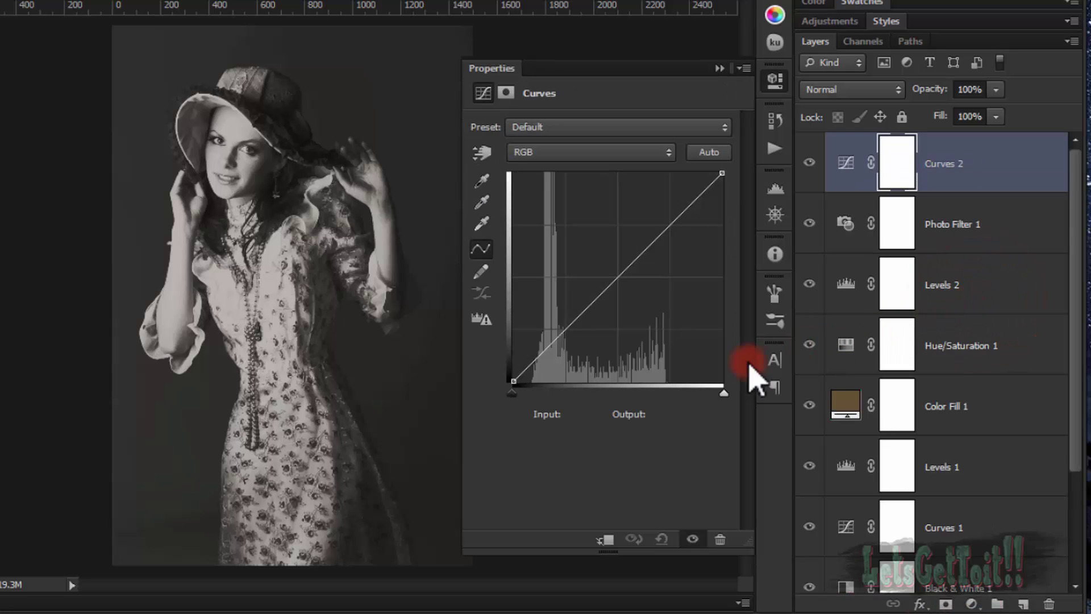
{"action": "left_click", "coordinate": [564, 327]}
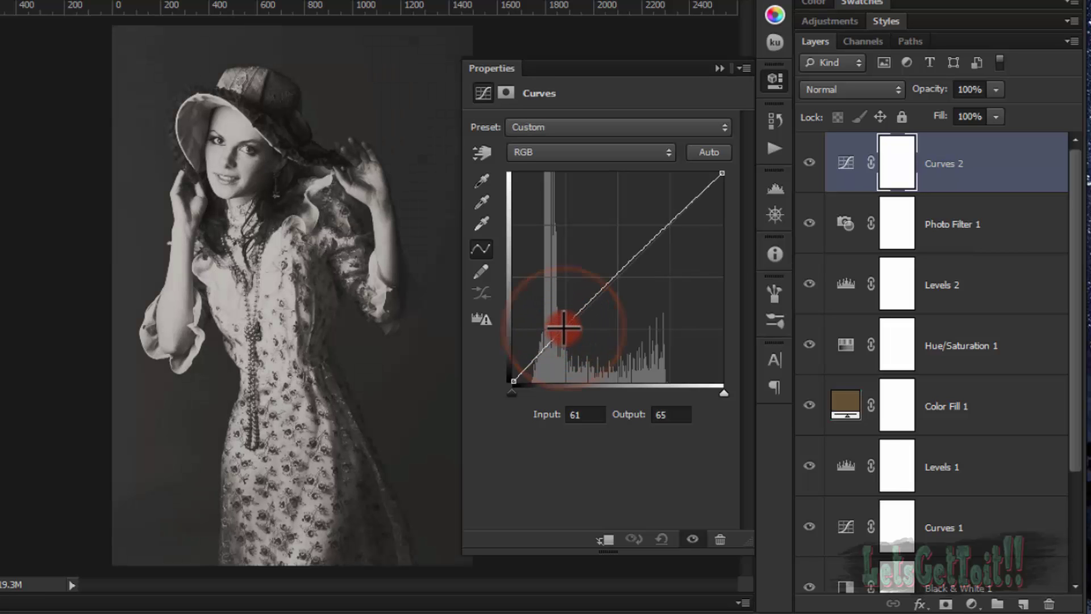
{"action": "left_click_drag", "start_coordinate": [567, 329], "coordinate": [548, 353]}
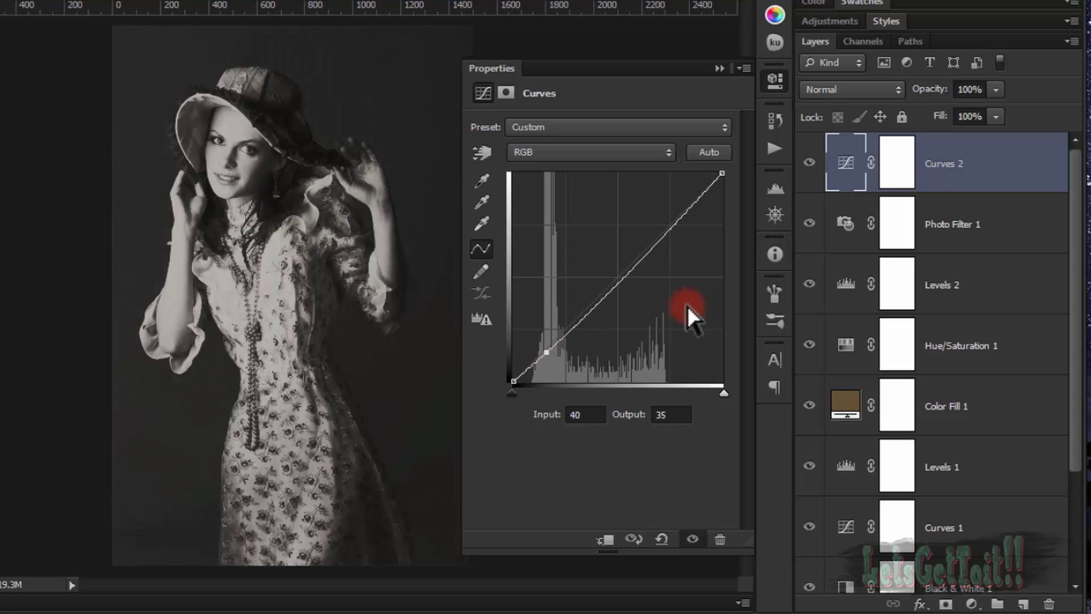
{"action": "left_click", "coordinate": [547, 352]}
{"action": "left_click_drag", "start_coordinate": [547, 352], "coordinate": [546, 353]}
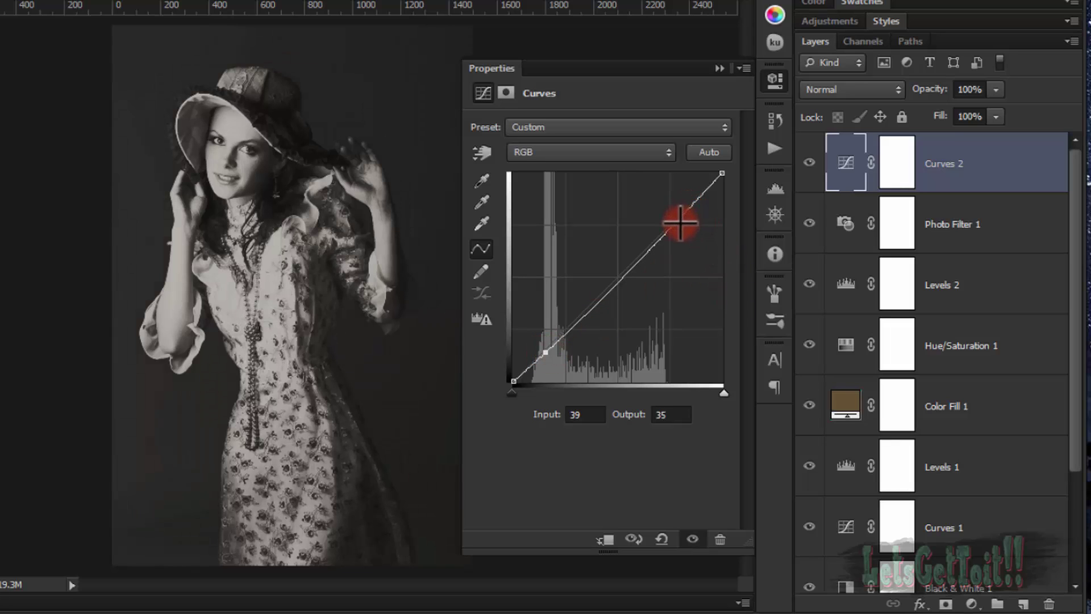
Step: Add a highlight point near input 206 on the RGB curve and raise its output slightly
{"action": "left_click_drag", "start_coordinate": [664, 237], "coordinate": [680, 211]}
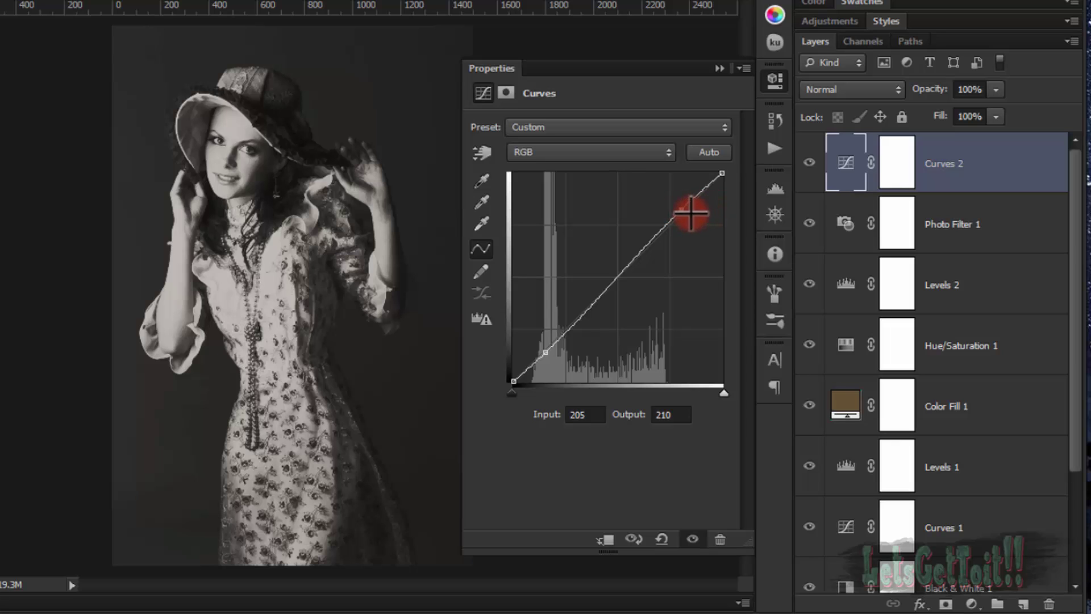
{"action": "left_click_drag", "start_coordinate": [682, 210], "coordinate": [683, 205]}
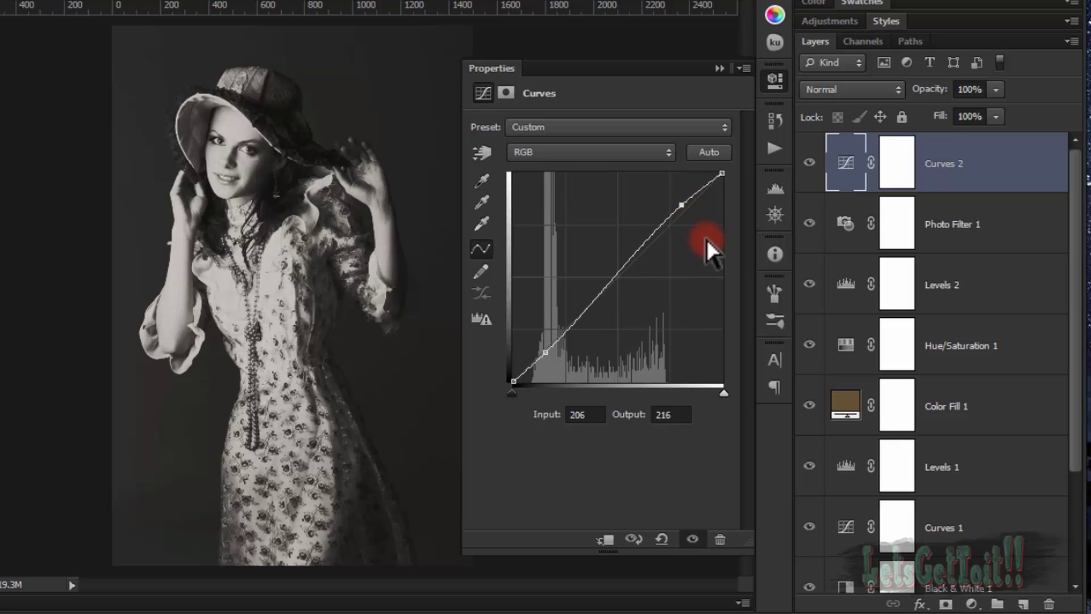
{"action": "left_click", "coordinate": [672, 415]}
{"action": "type", "text": "206"}
{"action": "key", "text": "Return"}
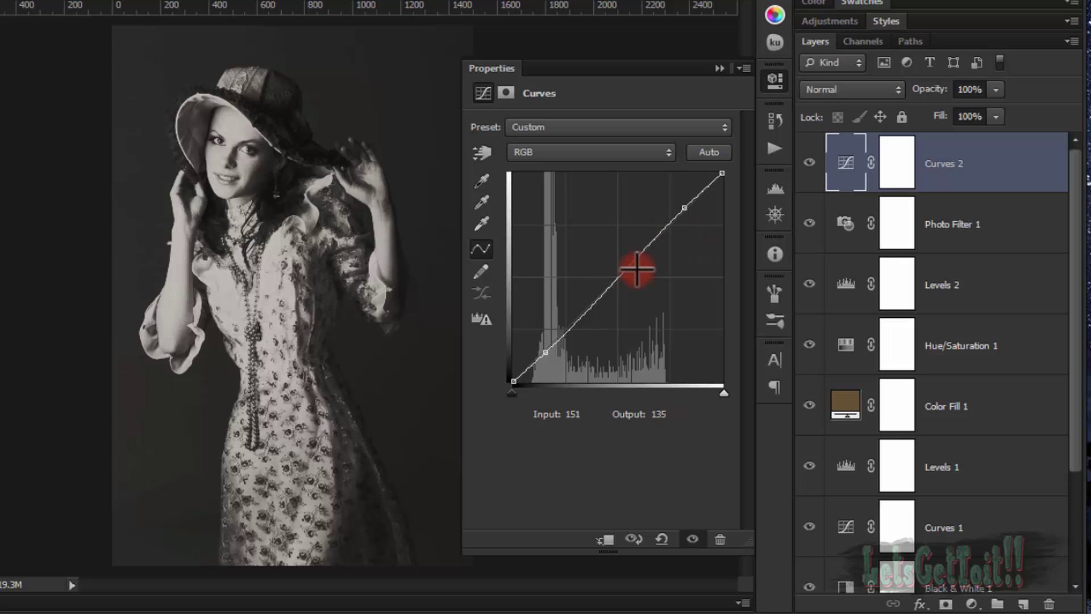
{"action": "left_click", "coordinate": [715, 68]}
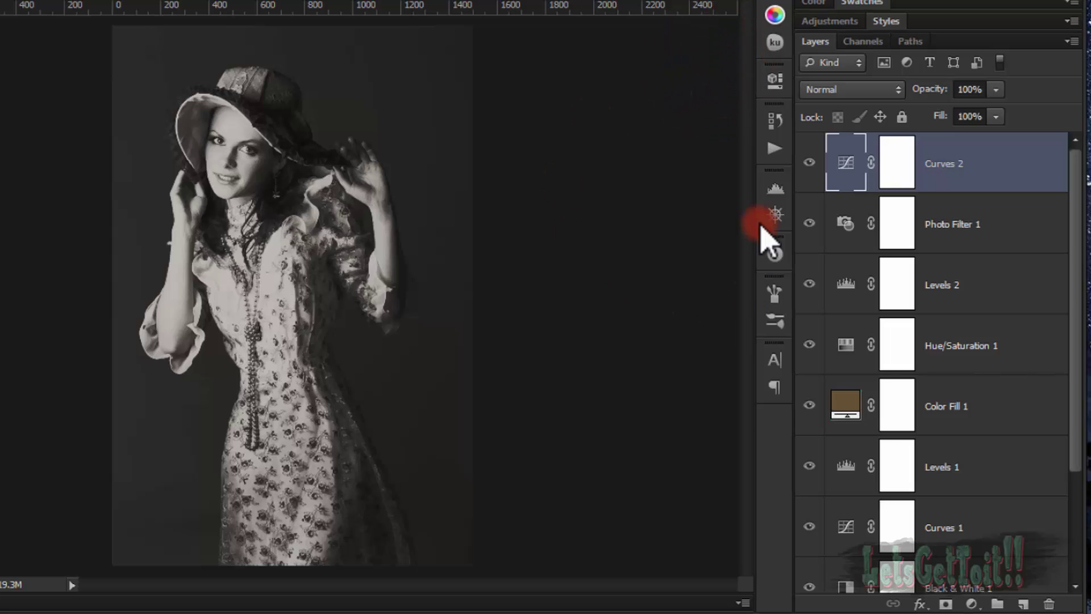
Step: Add an Exposure adjustment layer on top with the offset at +0.0019 and the gamma correction at 0.91
{"action": "left_click", "coordinate": [972, 604]}
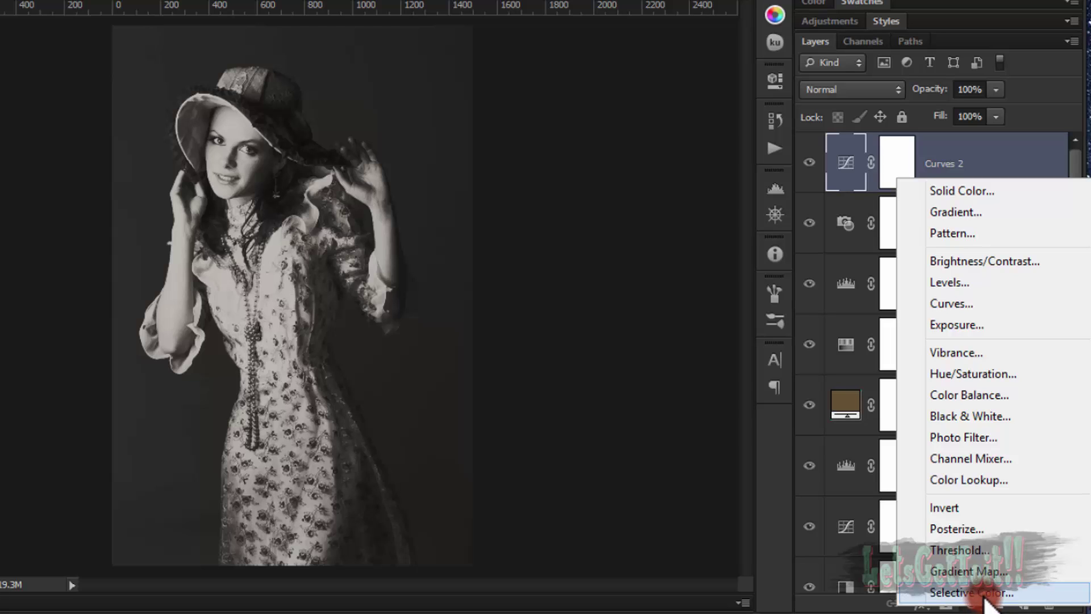
{"action": "left_click", "coordinate": [970, 325]}
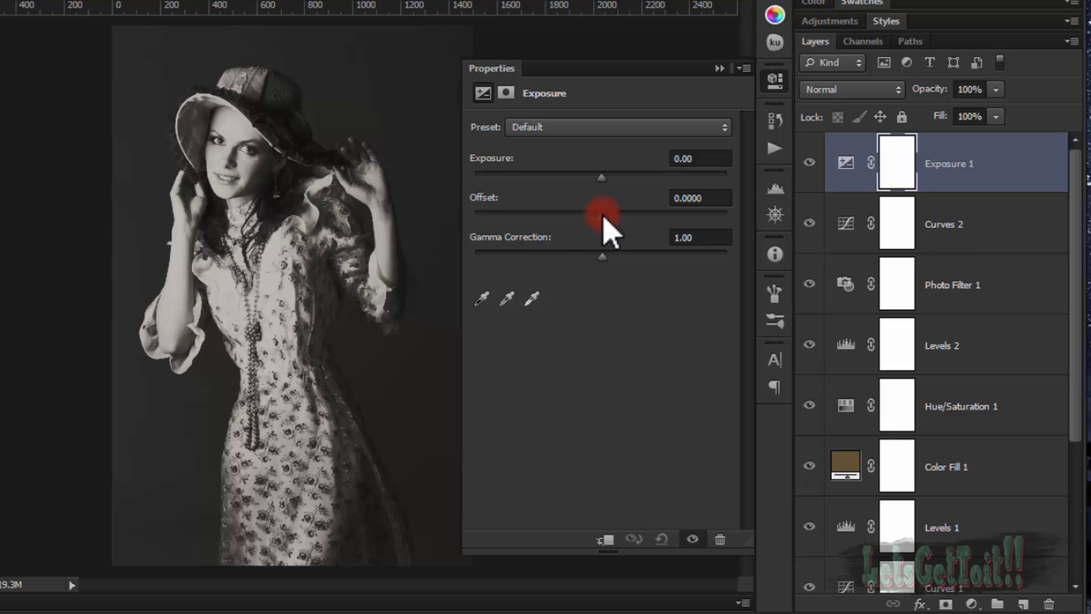
{"action": "left_click_drag", "start_coordinate": [602, 215], "coordinate": [605, 215]}
{"action": "left_click", "coordinate": [602, 254]}
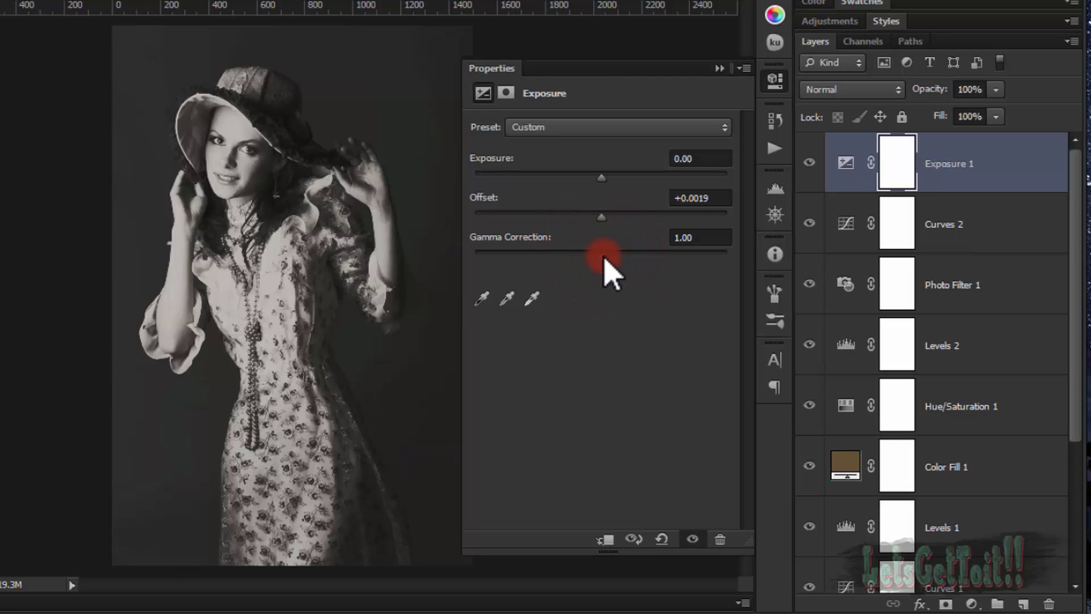
{"action": "left_click_drag", "start_coordinate": [604, 256], "coordinate": [612, 261]}
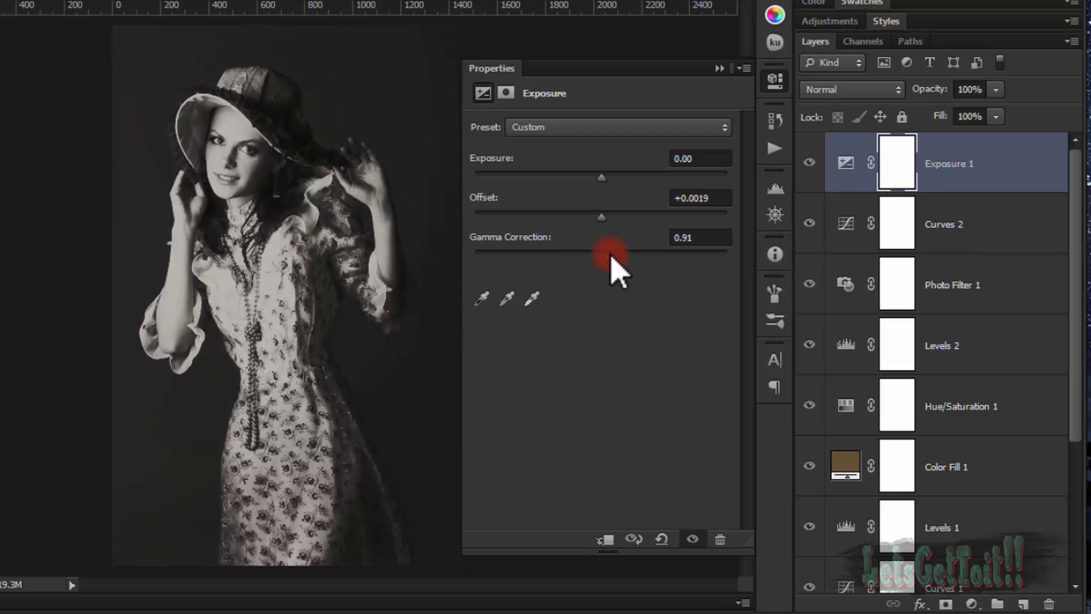
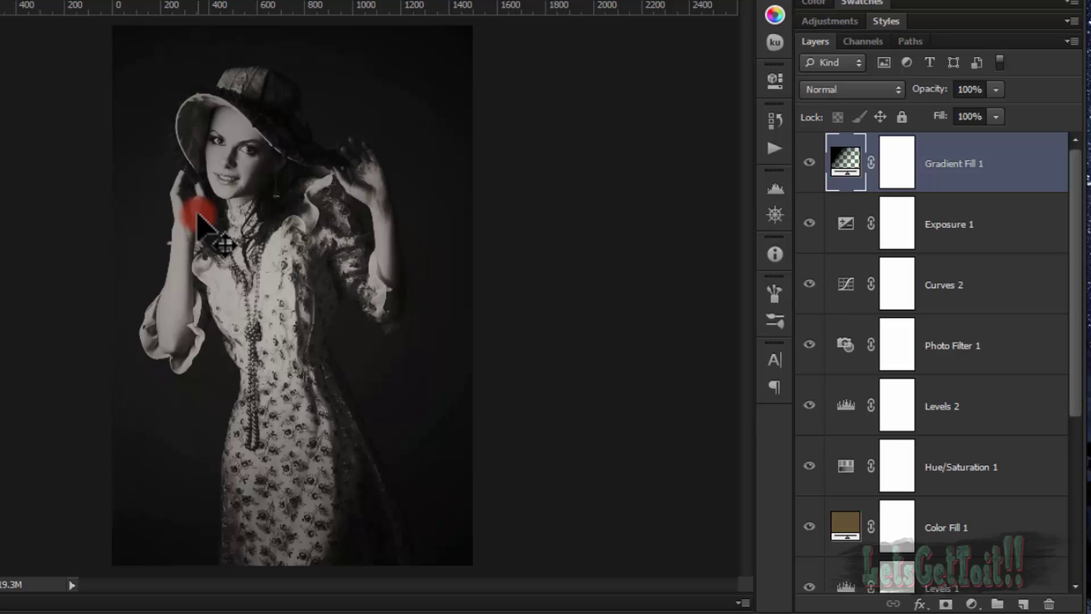
Step: Stamp all visible layers into a new merged layer above the gradient fill
{"action": "key", "text": "ctrl+alt+shift+e"}
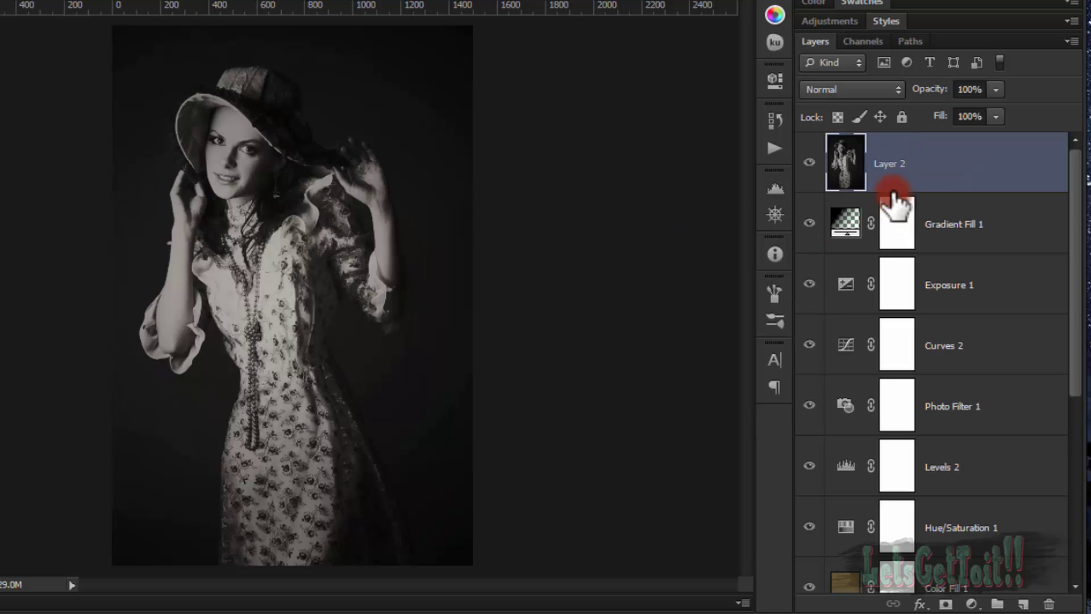
Step: Load the Green channel's luminosity as a selection and invert it to target the darker tones
{"action": "left_click", "coordinate": [861, 41]}
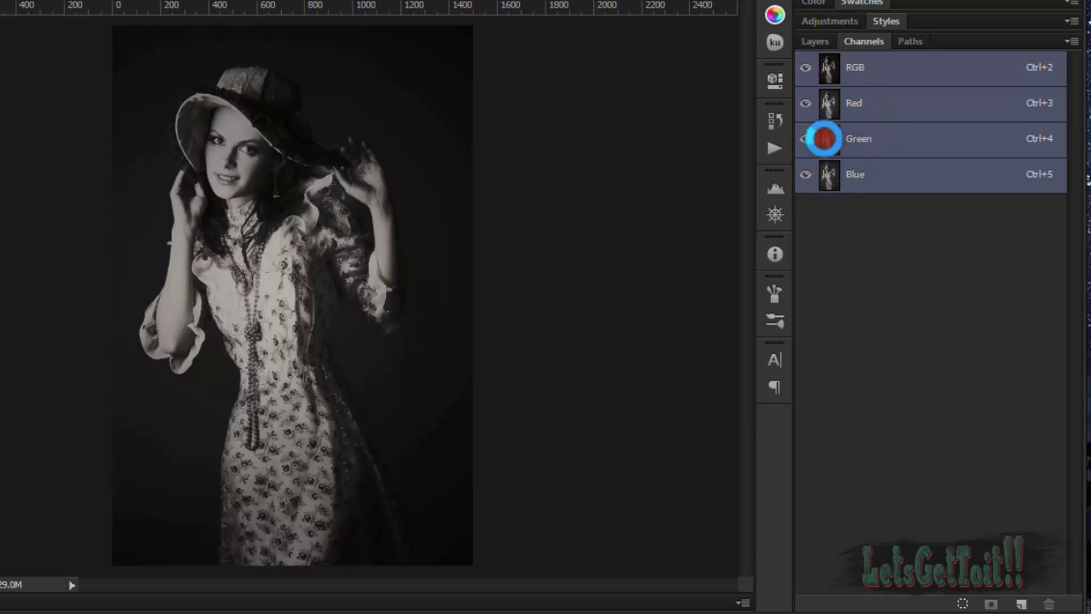
{"action": "left_click", "coordinate": [823, 139], "text": "ctrl"}
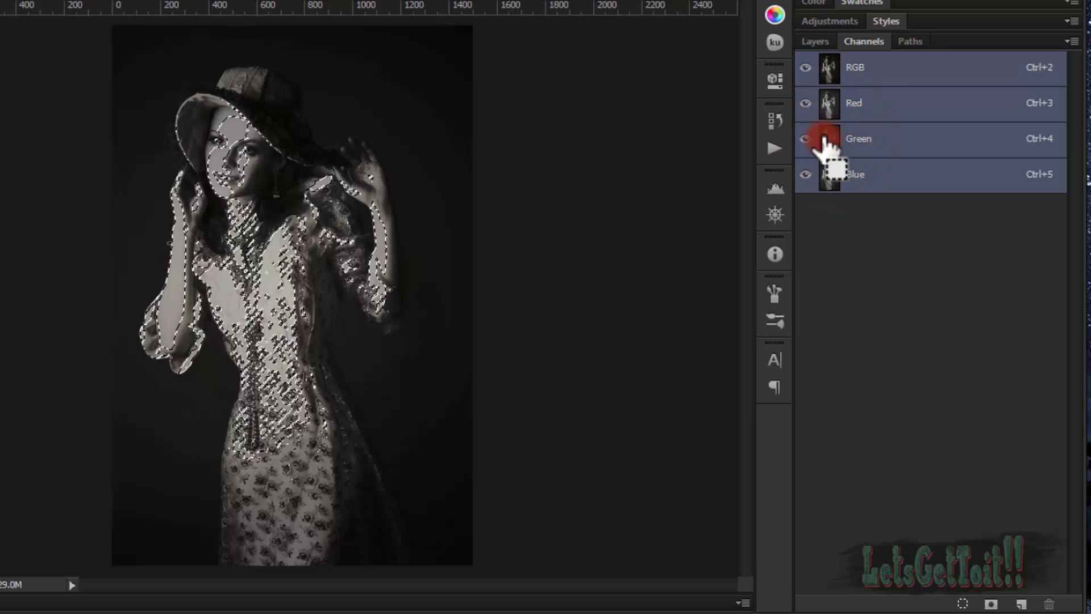
{"action": "left_click", "coordinate": [816, 40]}
{"action": "left_click", "coordinate": [908, 264]}
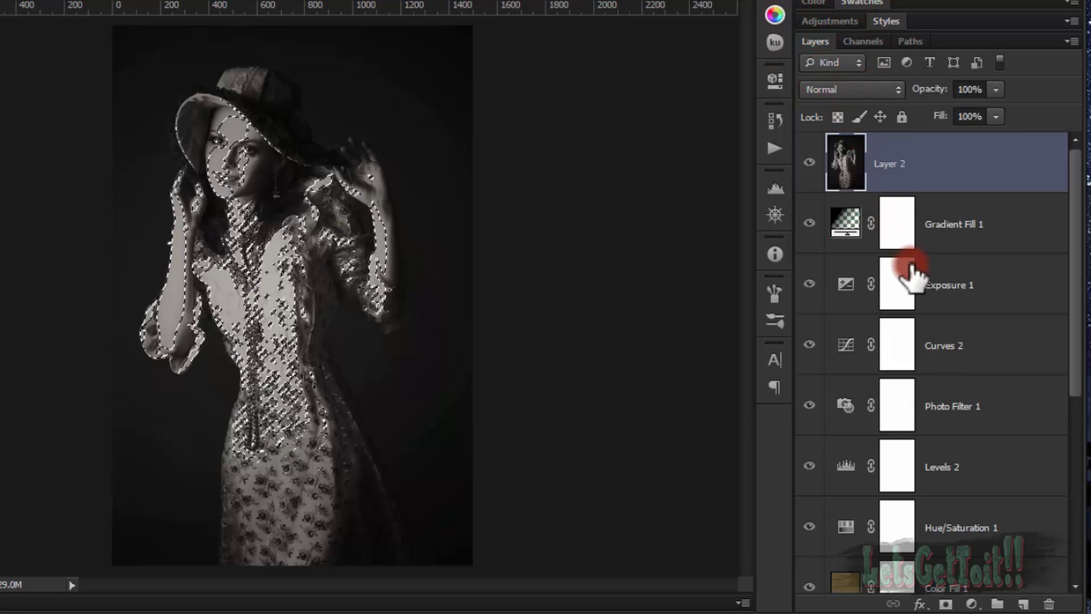
{"action": "key", "text": "ctrl+shift+i"}
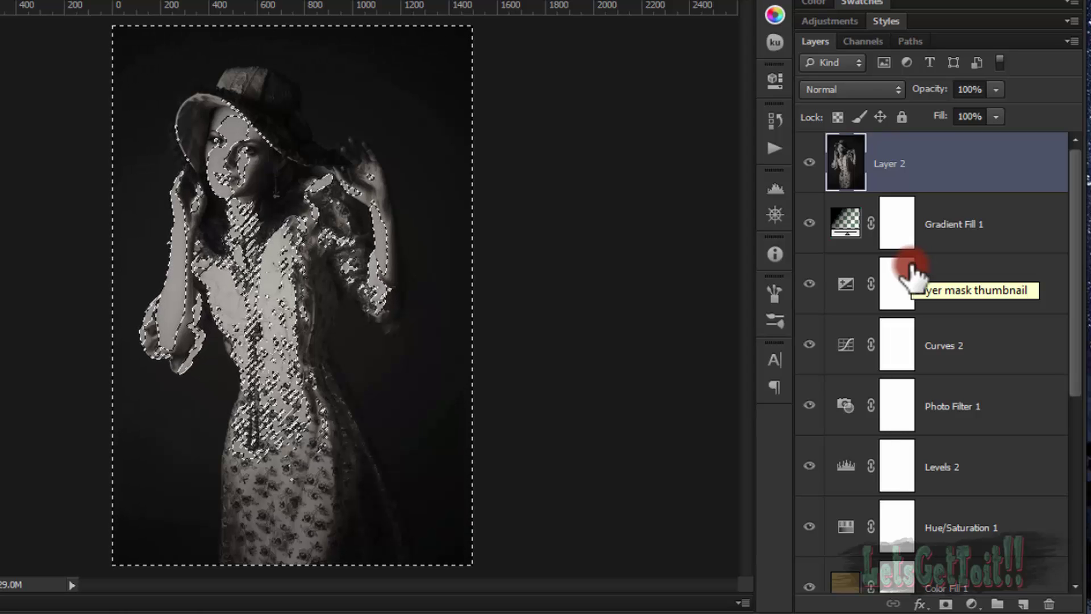
Step: Stamp the visible image within the selection into a new top layer and clear the selection
{"action": "key", "text": "ctrl+shift+alt+n"}
{"action": "key", "text": "ctrl+shift+alt+e"}
{"action": "key", "text": "ctrl+d"}
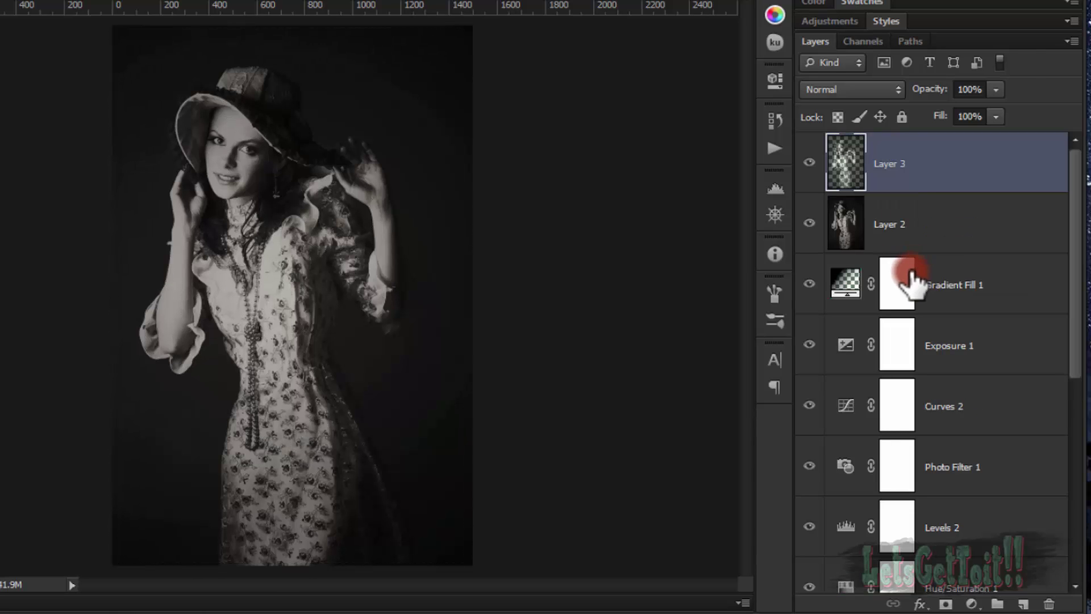
Step: Set the new shadow layer's blend mode to Soft Light and its opacity to 39%
{"action": "left_click", "coordinate": [853, 90]}
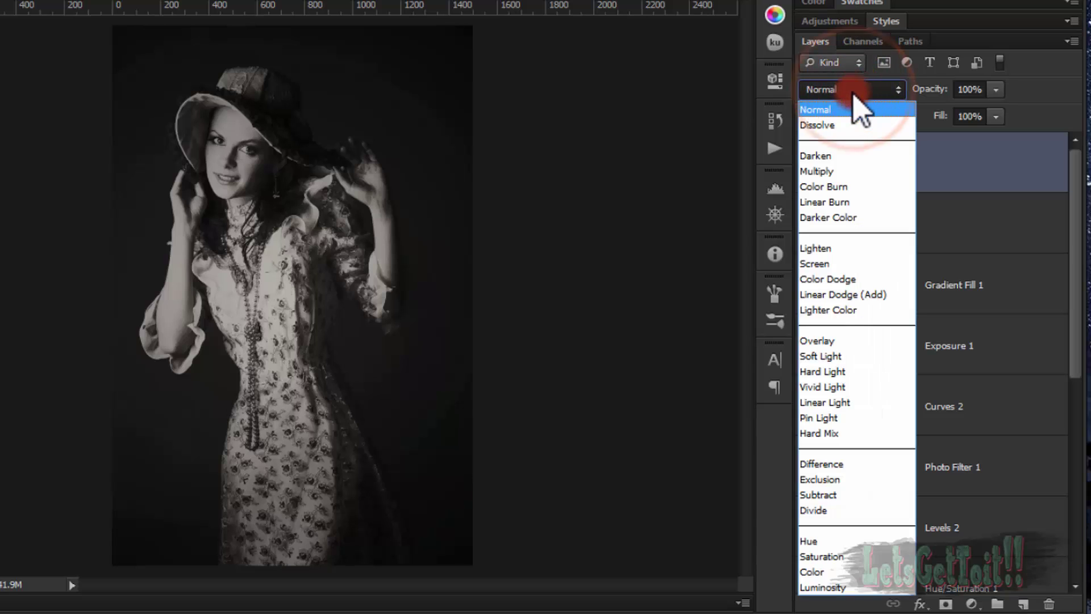
{"action": "left_click", "coordinate": [852, 356]}
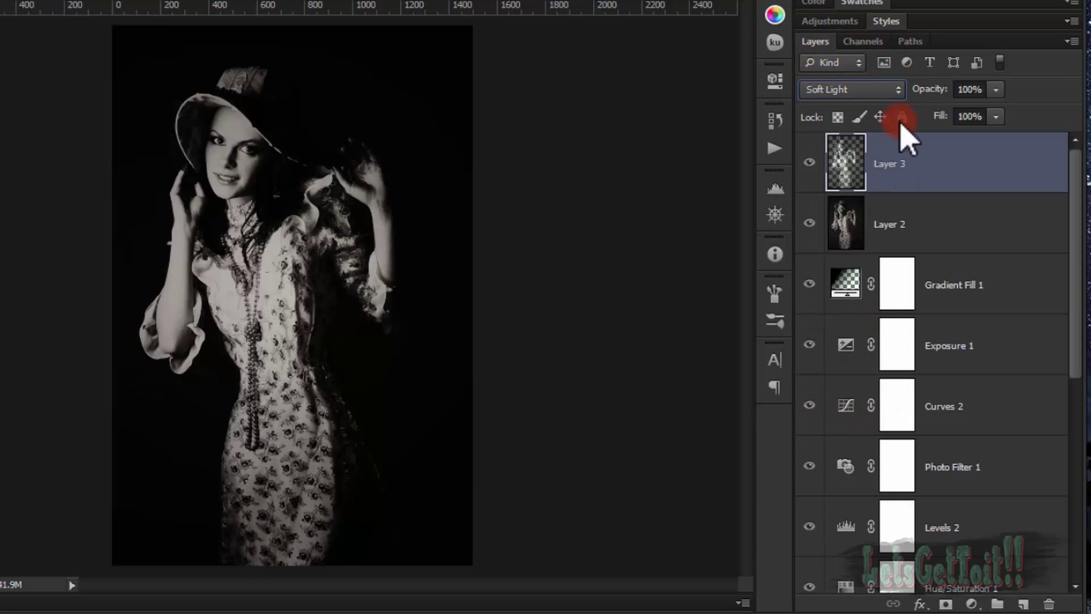
{"action": "left_click_drag", "start_coordinate": [926, 93], "coordinate": [881, 99]}
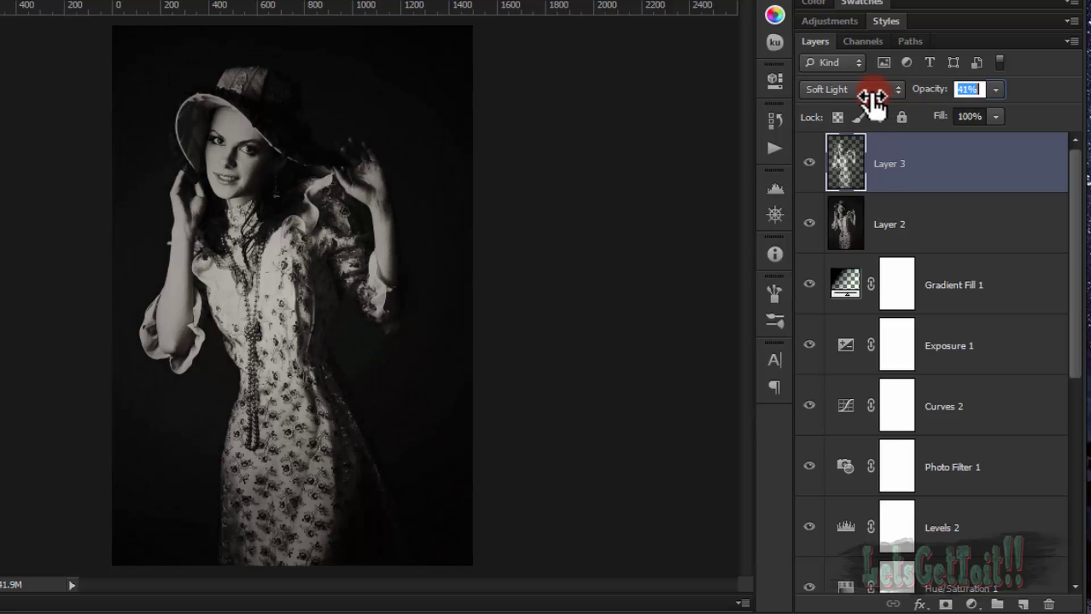
{"action": "left_click_drag", "start_coordinate": [873, 96], "coordinate": [865, 100]}
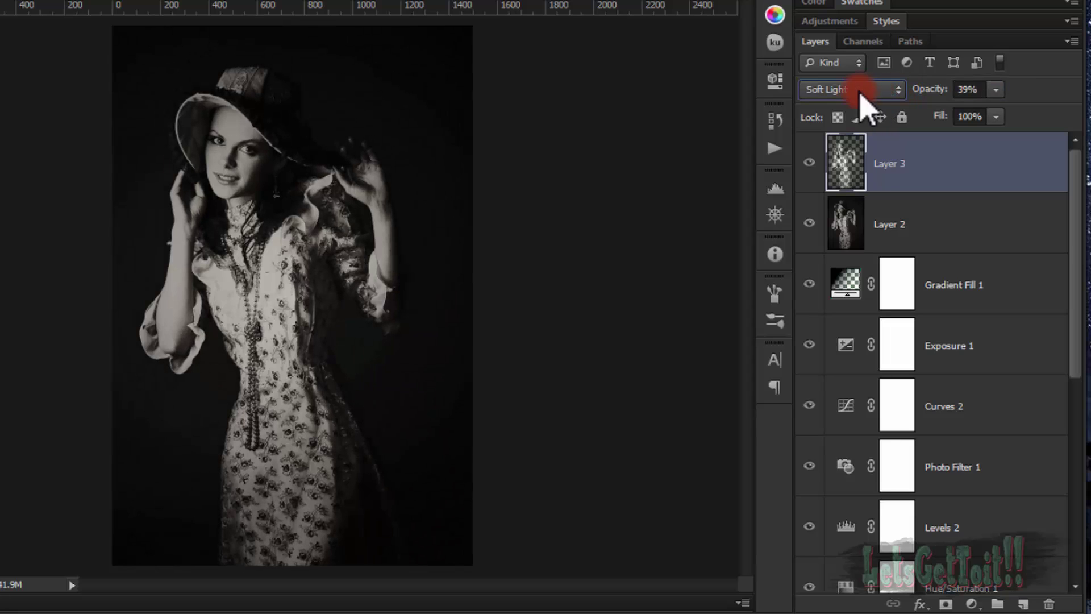
Step: Hide Layer 2 and Gradient Fill 1, and toggle Layer 3 off and on to compare its effect
{"action": "left_click", "coordinate": [809, 224]}
{"action": "left_click", "coordinate": [809, 285]}
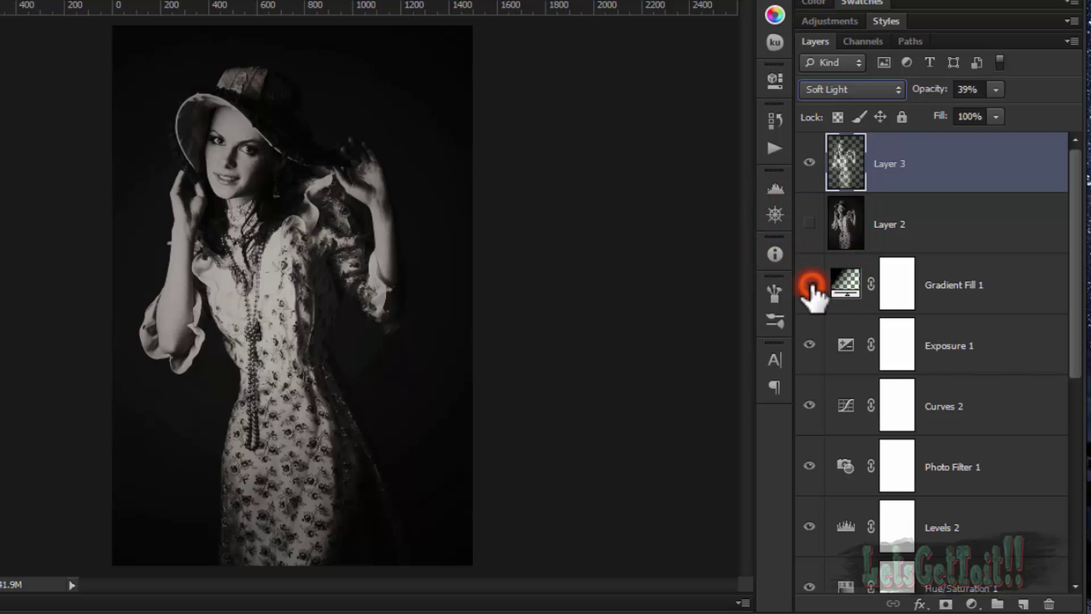
{"action": "left_click", "coordinate": [809, 163]}
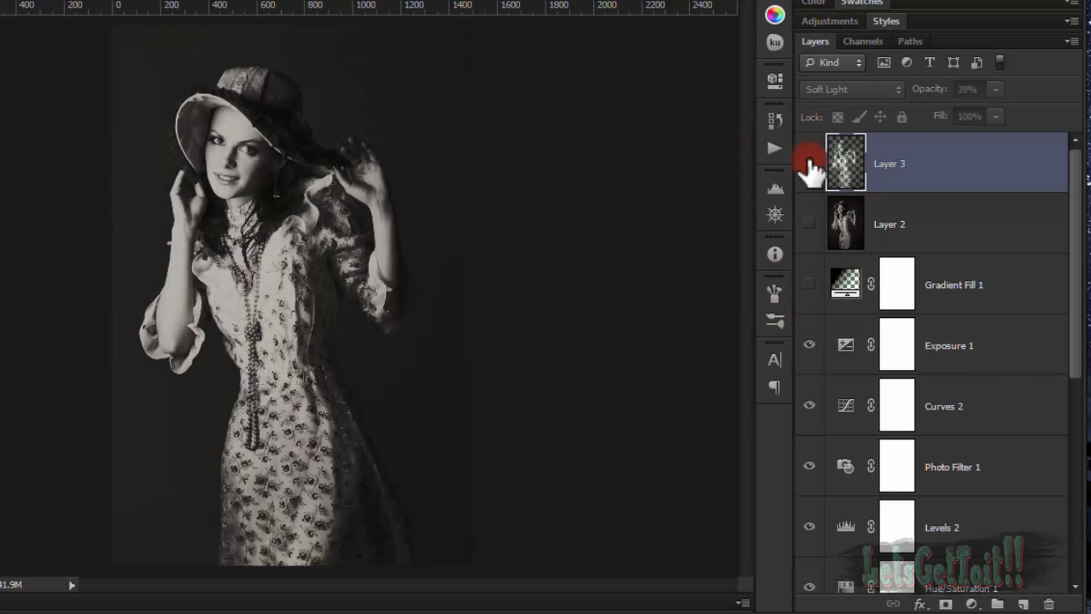
{"action": "left_click", "coordinate": [810, 163]}
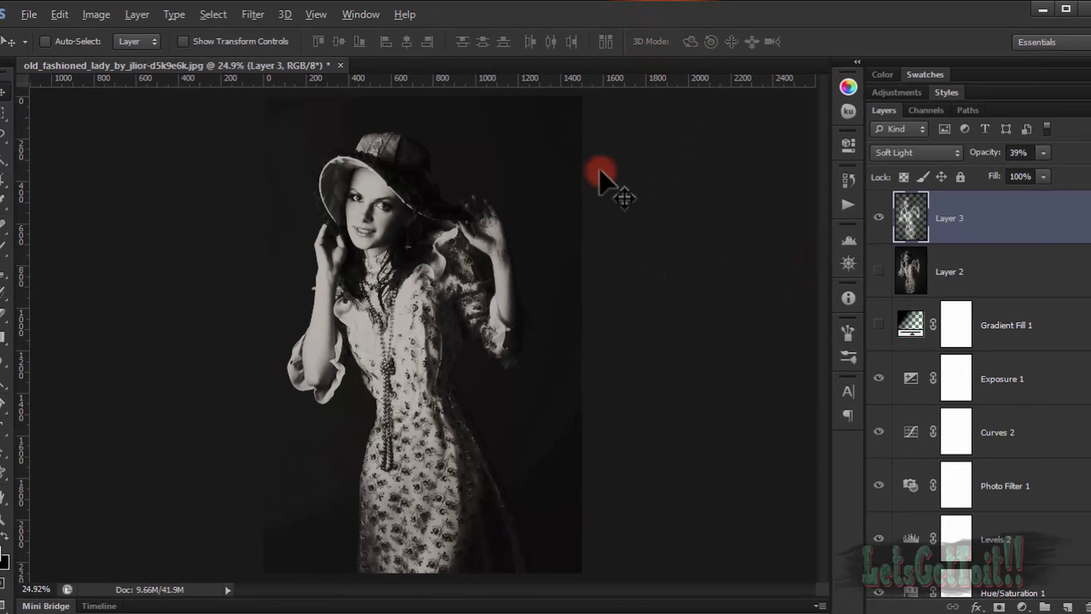
Step: Make the hidden stamped Layer 2 the active layer
{"action": "left_click", "coordinate": [685, 211]}
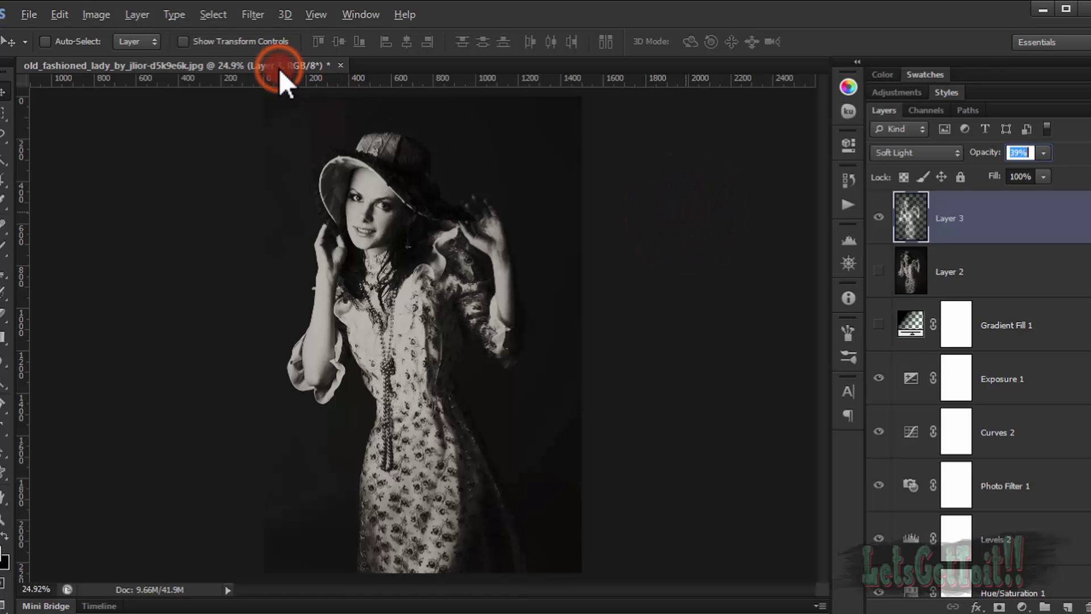
{"action": "key", "text": "Tab"}
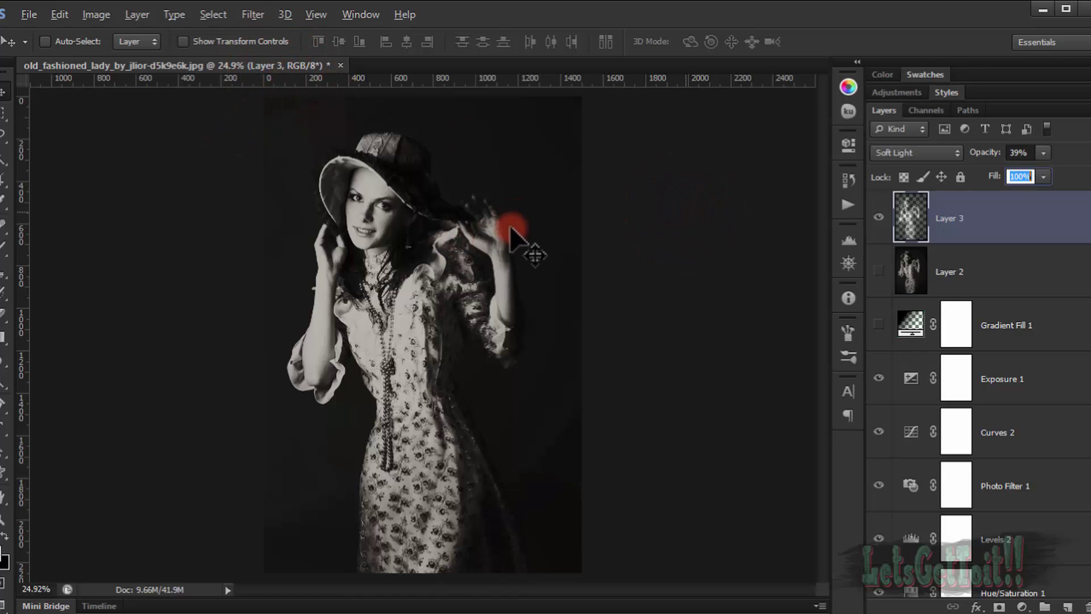
{"action": "left_click", "coordinate": [987, 259]}
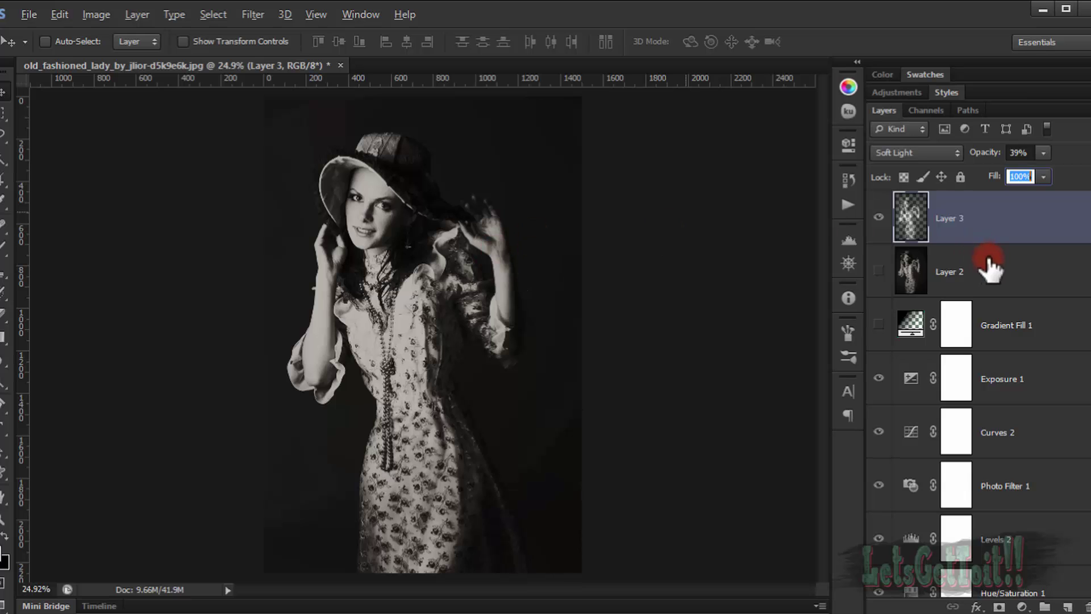
{"action": "left_click", "coordinate": [909, 272]}
{"action": "left_click", "coordinate": [731, 329]}
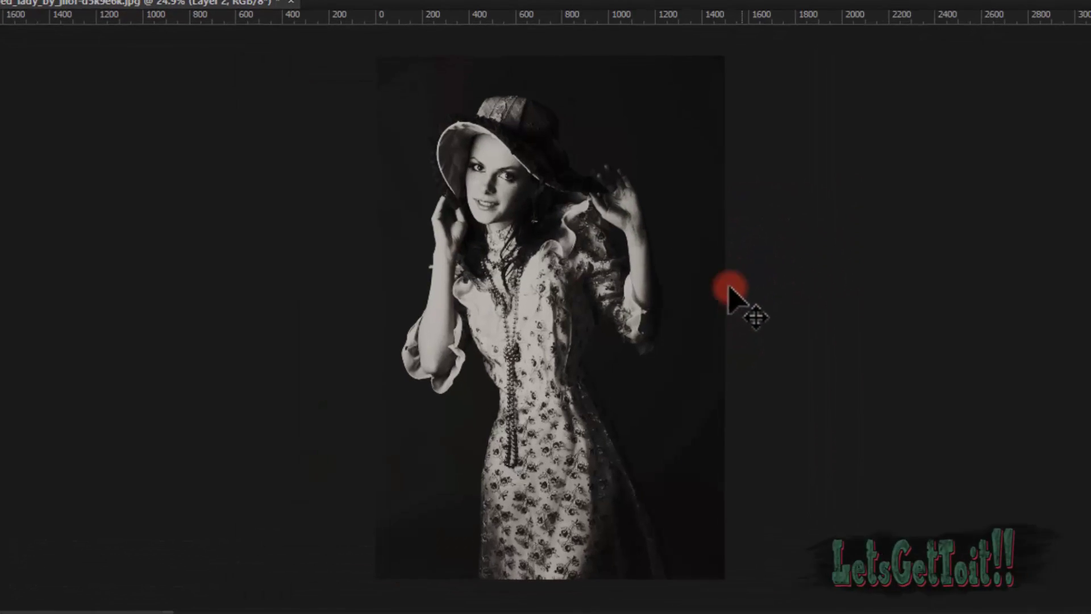